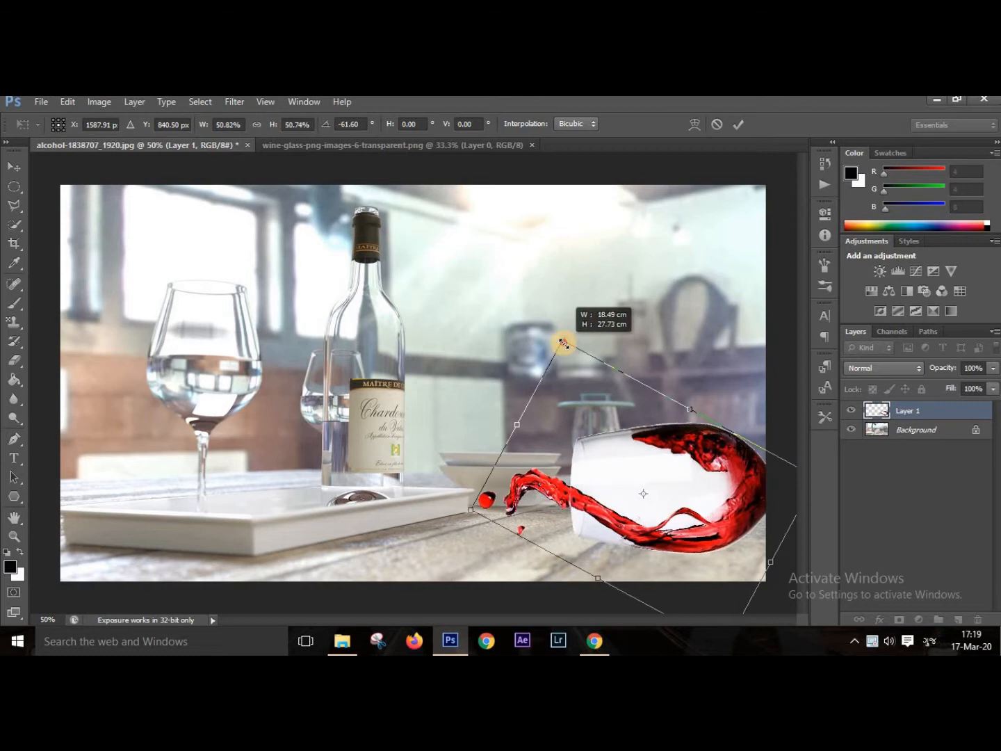
Scale the tipped wine glass to about 66% and place it on the table with its stem reaching the image's right edge
left_click_drag(689, 490, 630, 490)
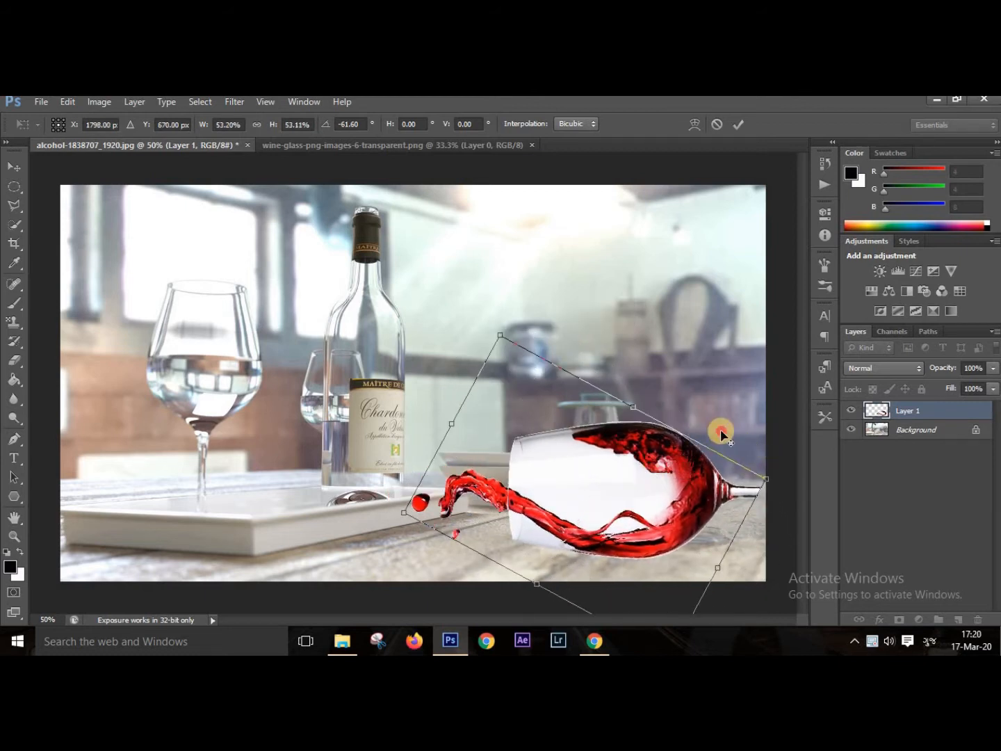
left_click_drag(765, 479, 807, 464)
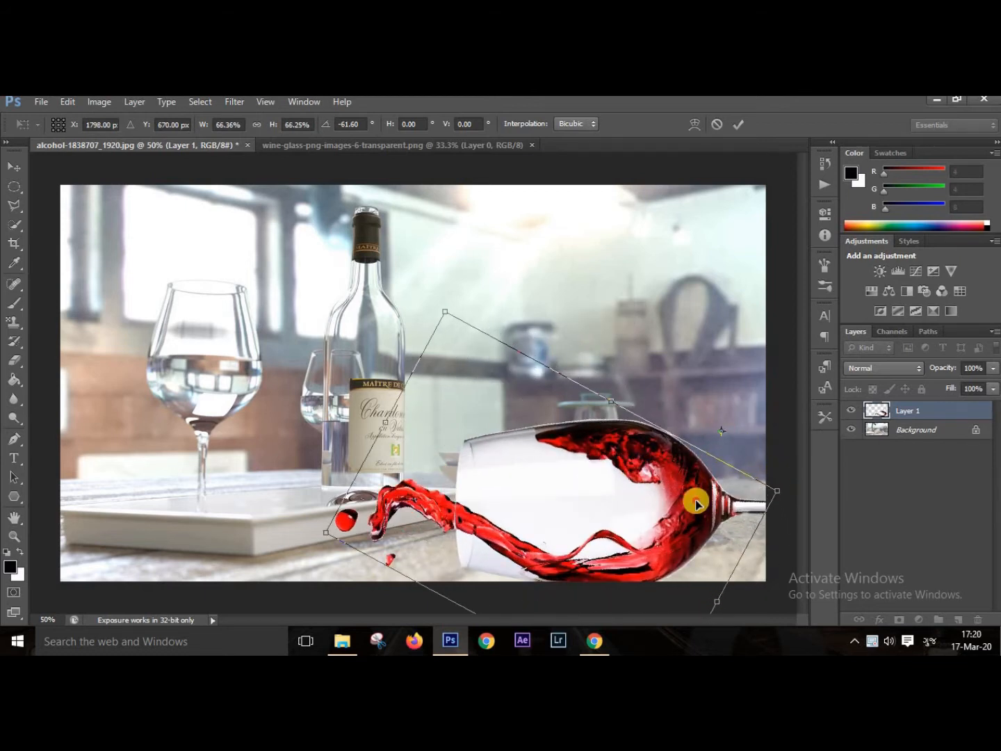
left_click_drag(696, 503, 698, 472)
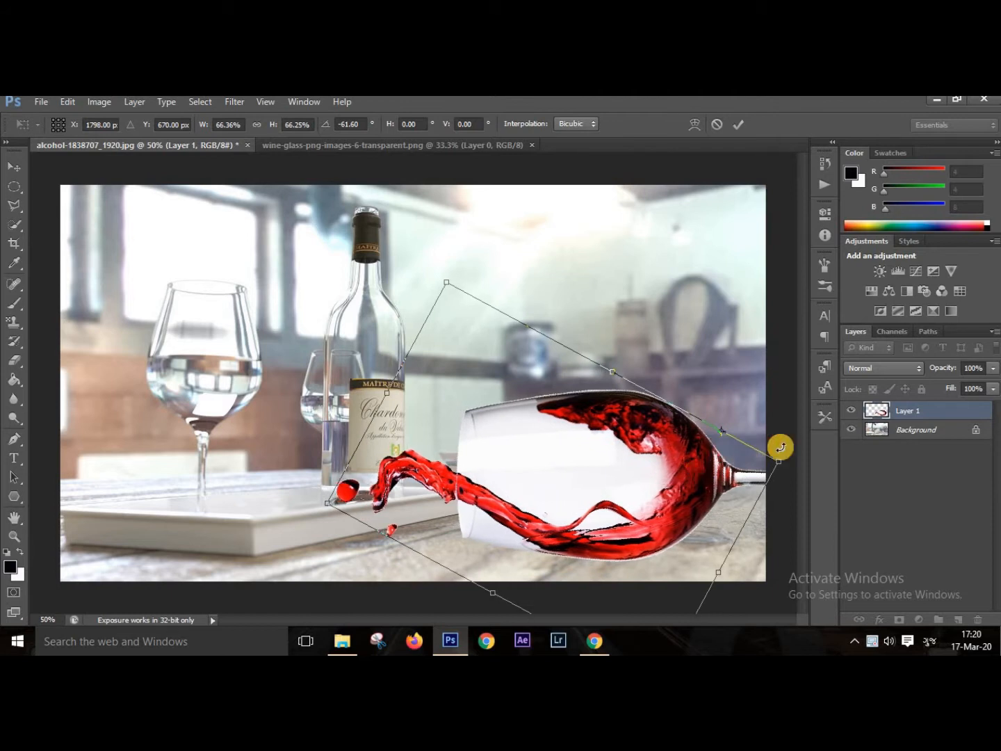
Enlarge the tipped wine glass slightly more, anchored at its stem end, and apply the transform
left_click(780, 447, "alt")
left_click_drag(753, 438, 757, 434)
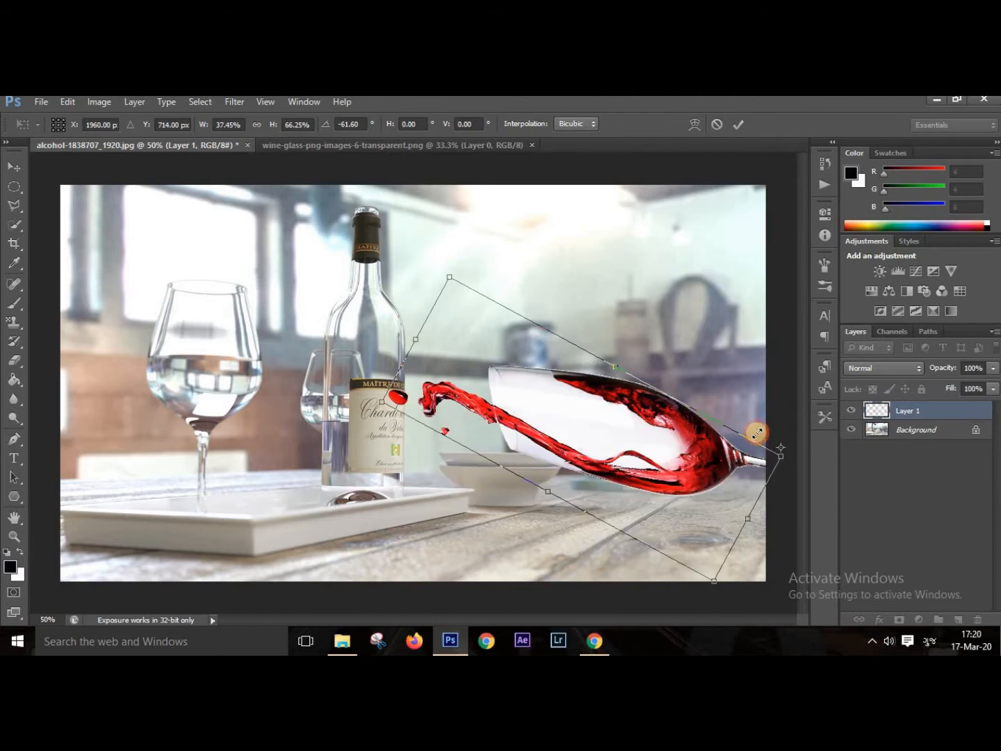
key("ctrl+z")
left_click_drag(447, 282, 440, 274)
key("Return")
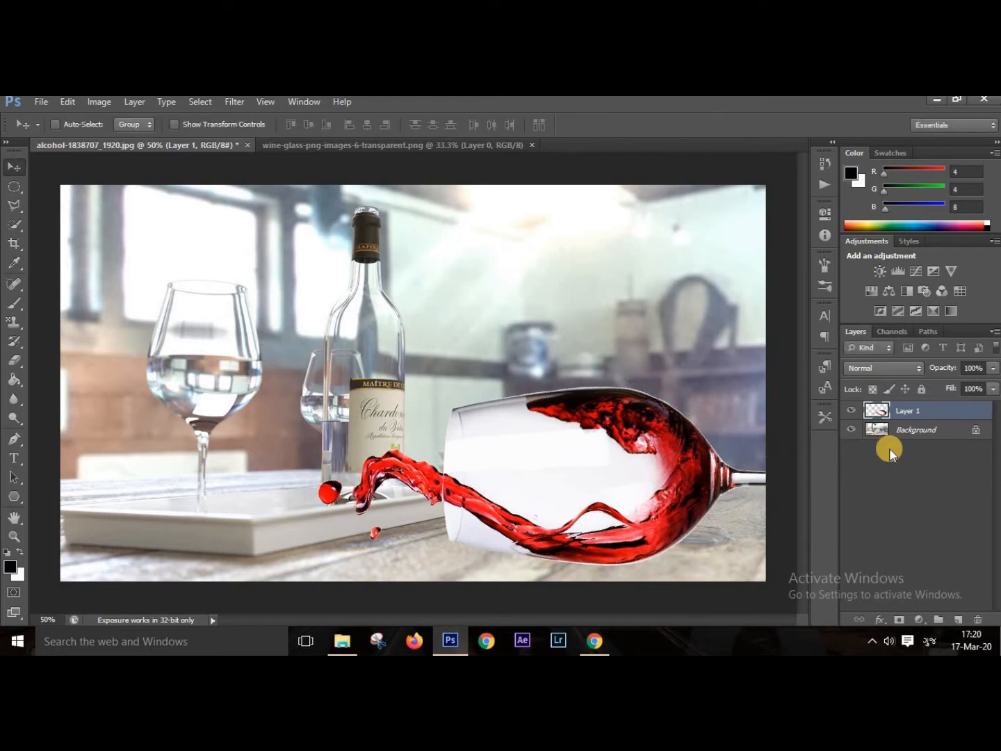
Close the wine-glass PNG and open ship_PNG5416.png from the file browser as its own document
left_click(356, 144)
left_click(532, 144)
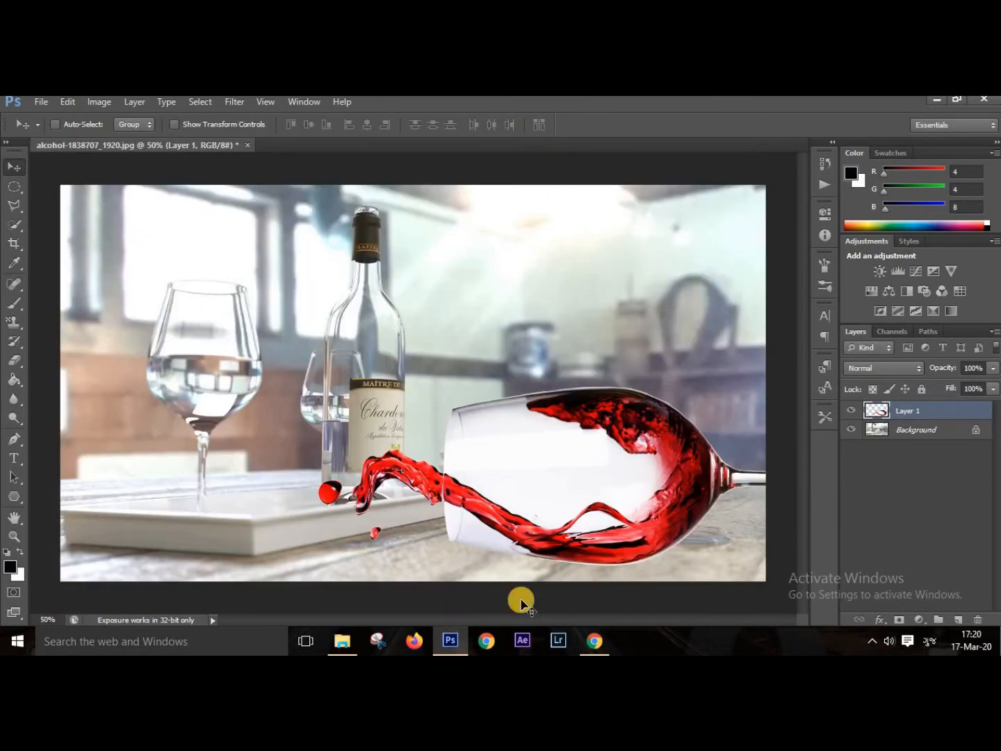
left_click(357, 639)
left_click_drag(242, 307, 449, 136)
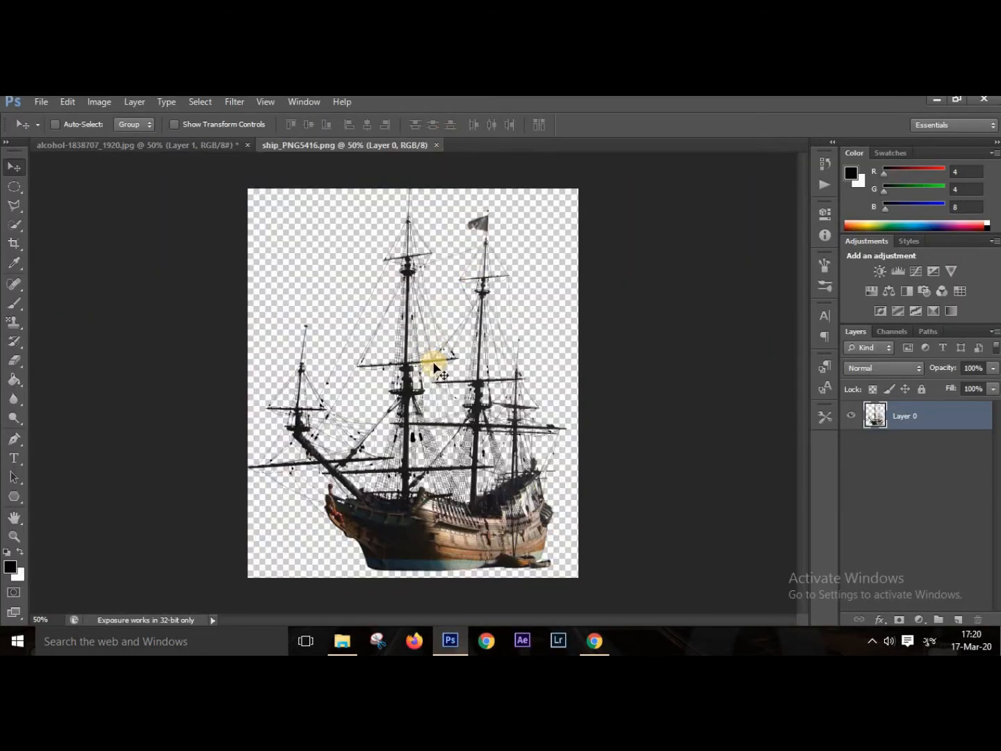
Copy the ship into the wine scene, scale it to about 39%, rotate it about 14° and seat it inside the tipped glass
left_click_drag(435, 367, 526, 461)
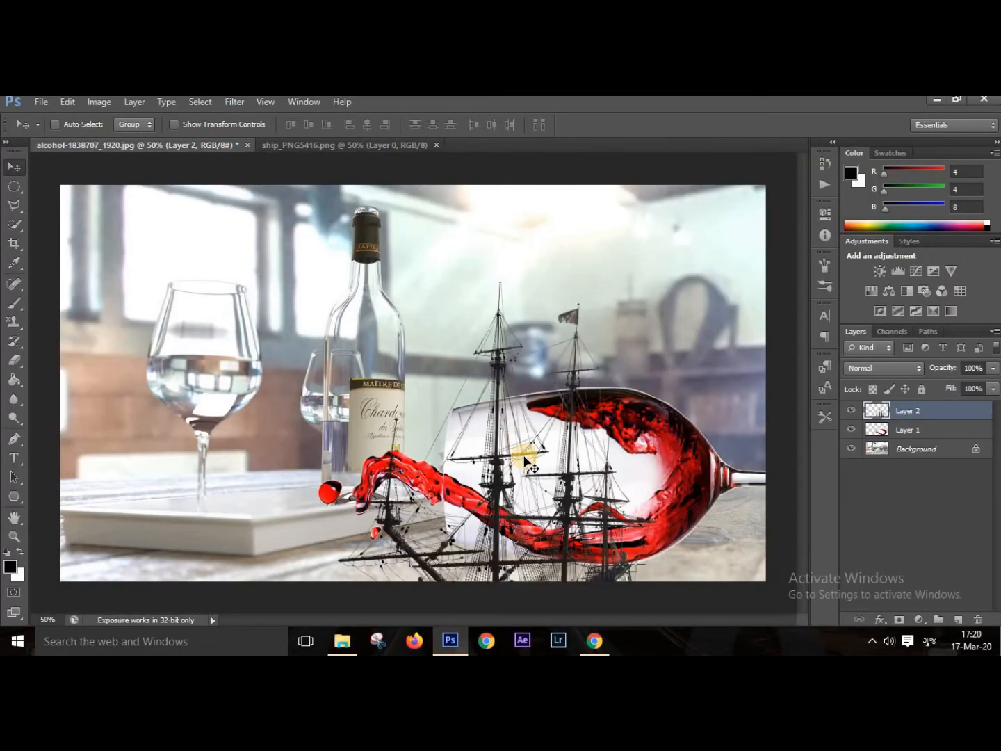
key("ctrl+t")
left_click_drag(658, 284, 521, 379)
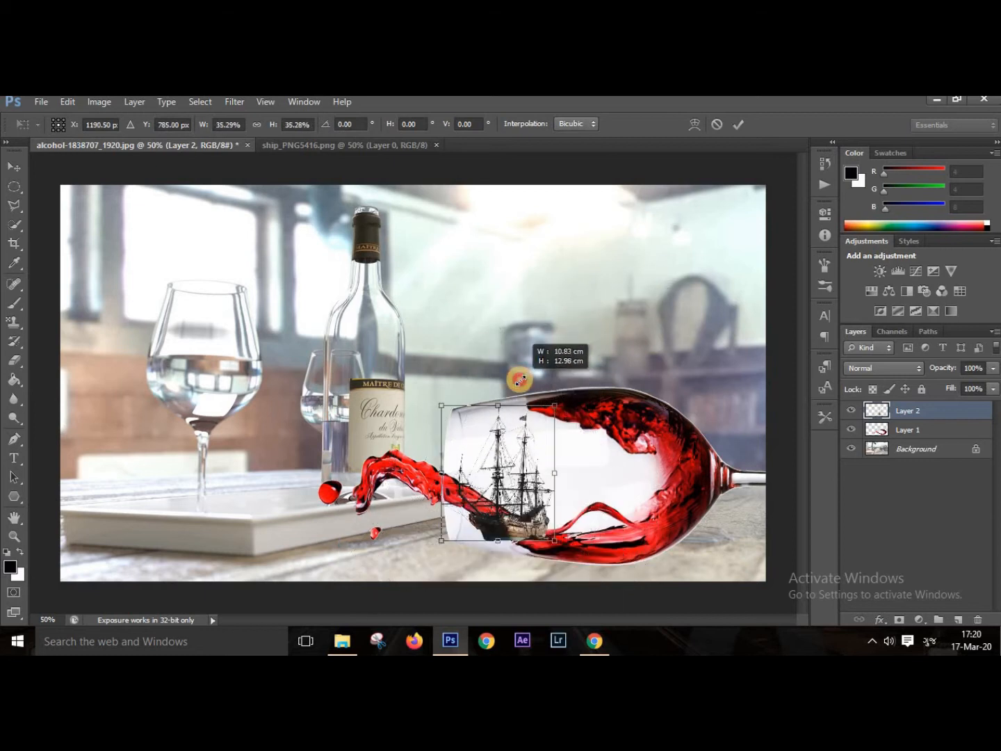
left_click_drag(504, 430, 510, 451)
left_click_drag(566, 491, 527, 495)
left_click_drag(566, 408, 576, 463)
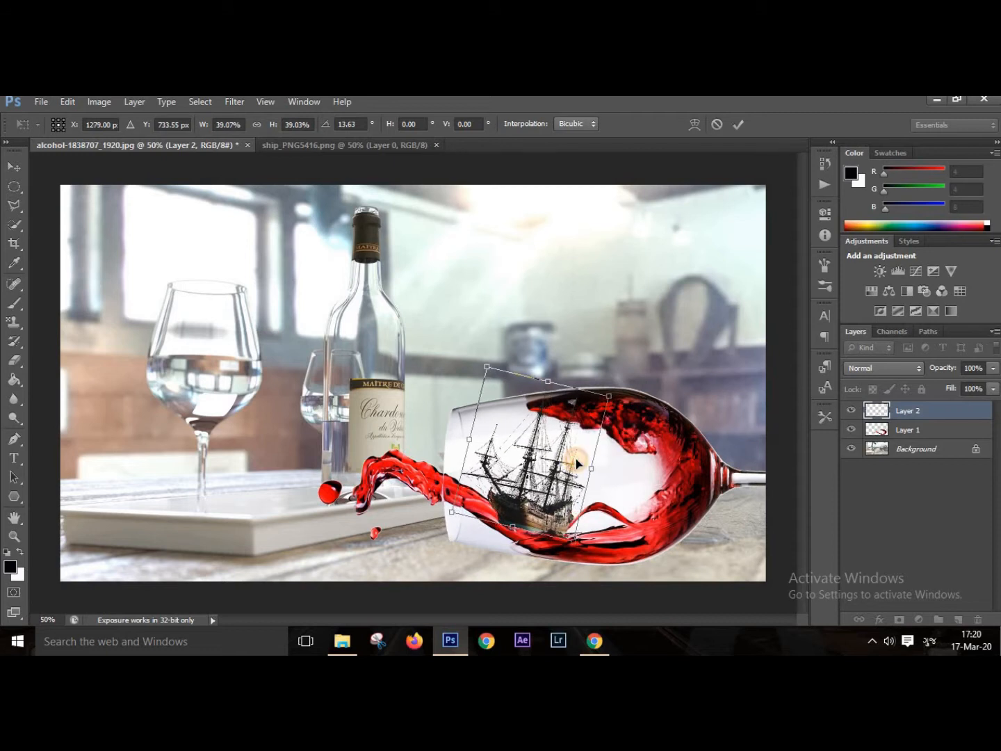
key("Return")
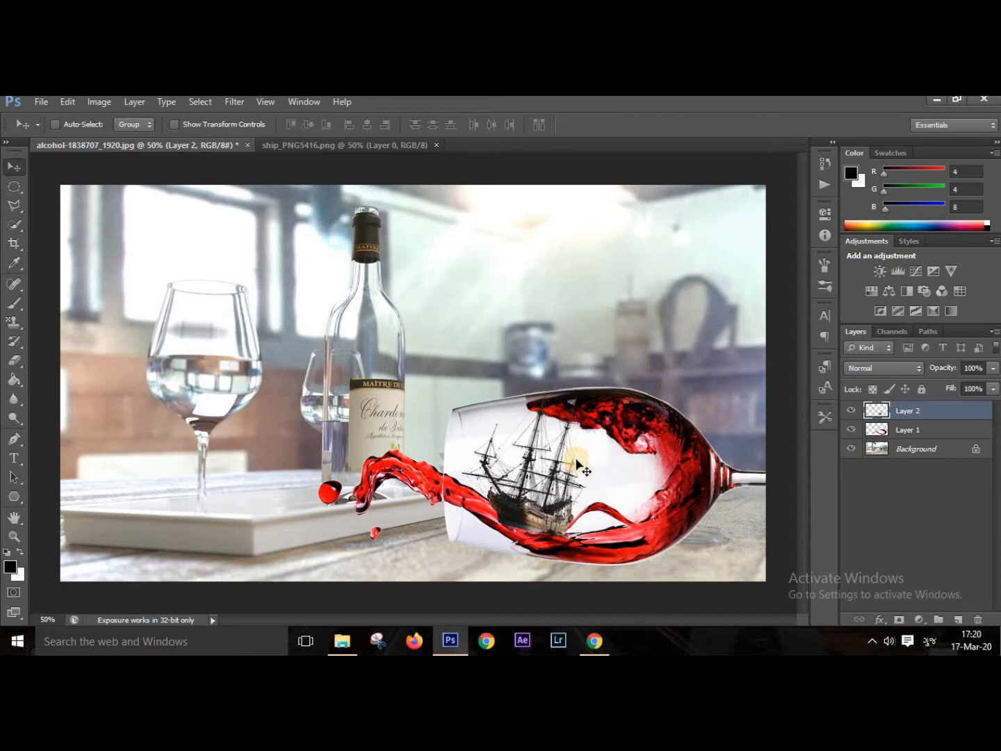
Set the ship layer's blend mode to Multiply
left_click(886, 366)
left_click(874, 282)
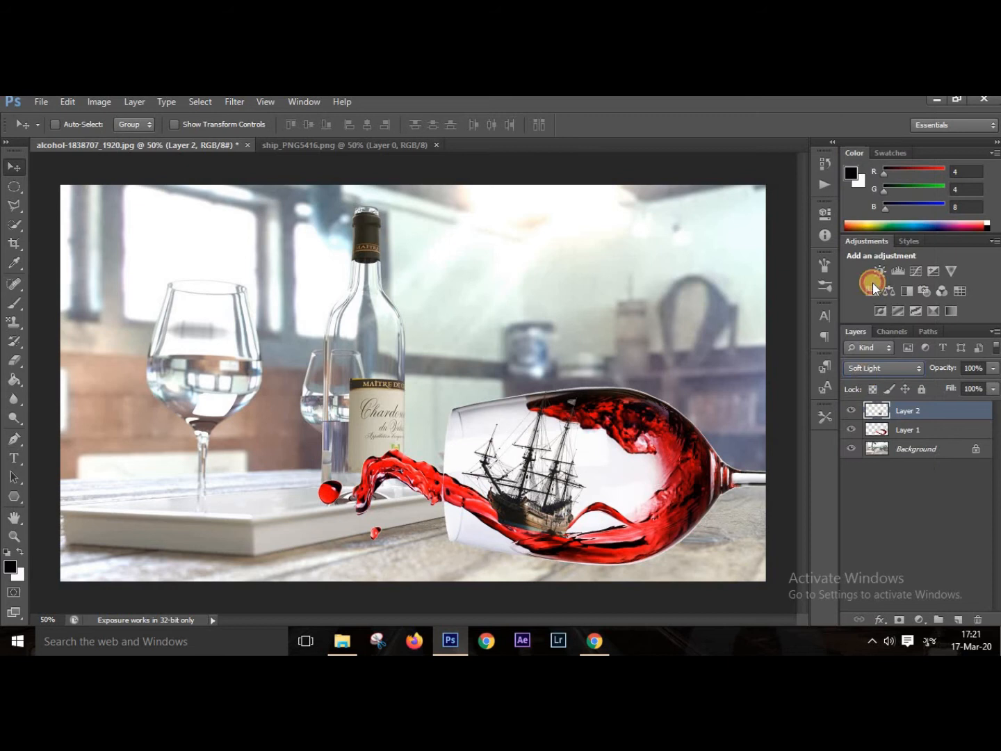
left_click(866, 367)
left_click(869, 142)
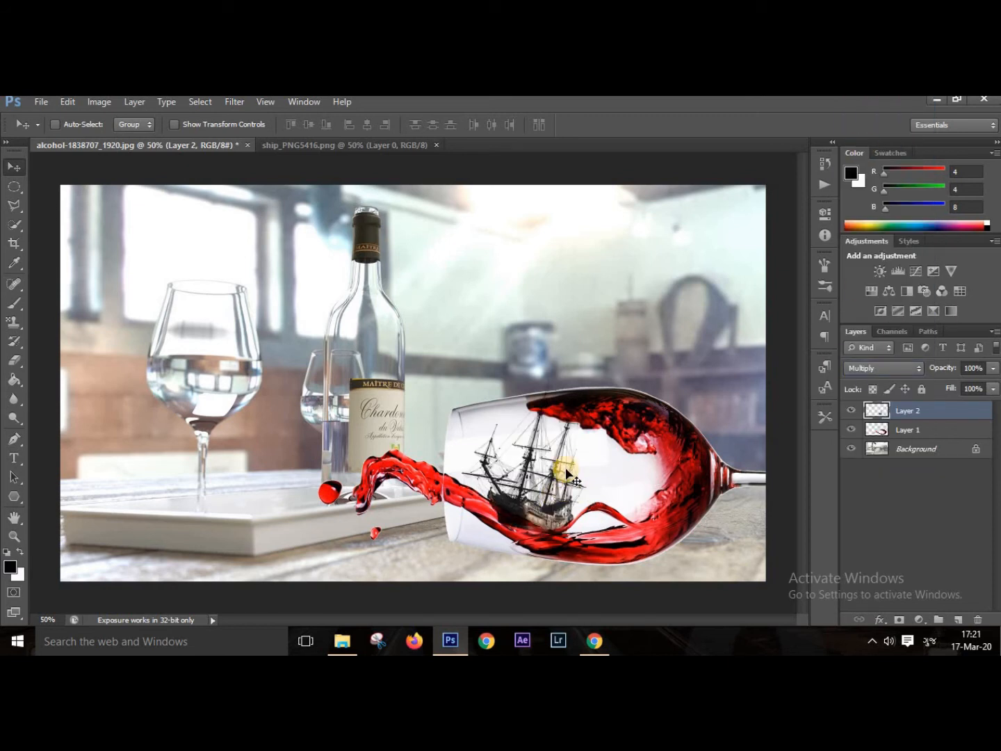
Rotate the ship about 5° further clockwise and fine-tune its size inside the glass
key("ctrl+t")
left_click_drag(586, 386, 584, 388)
left_click_drag(625, 438, 625, 447)
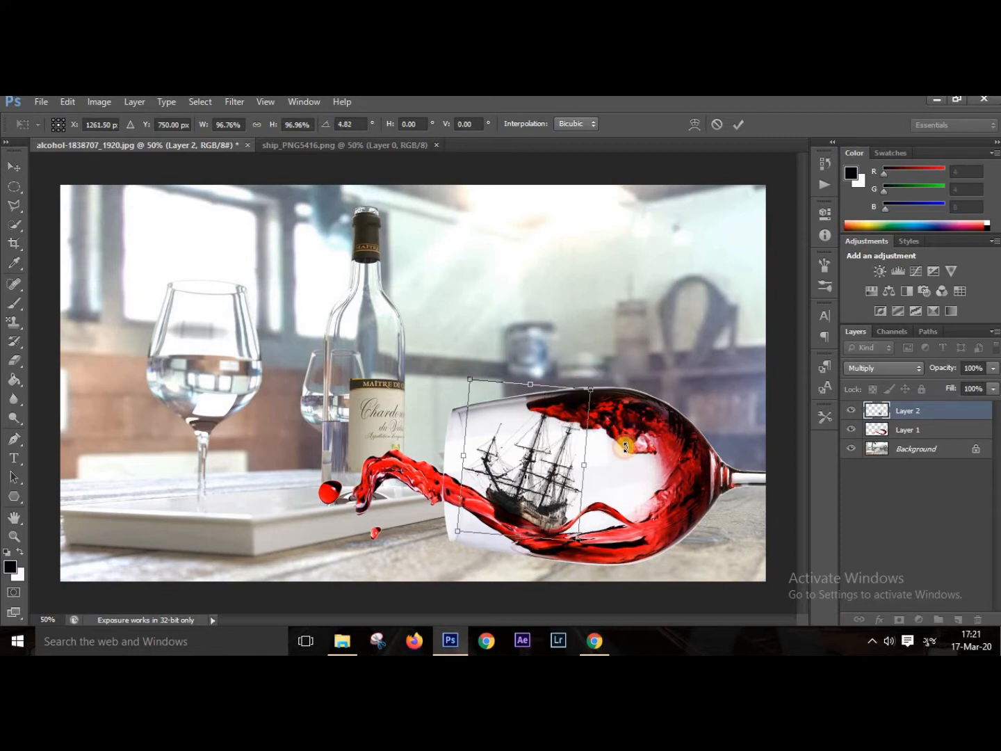
left_click_drag(589, 393, 594, 394)
key("Return")
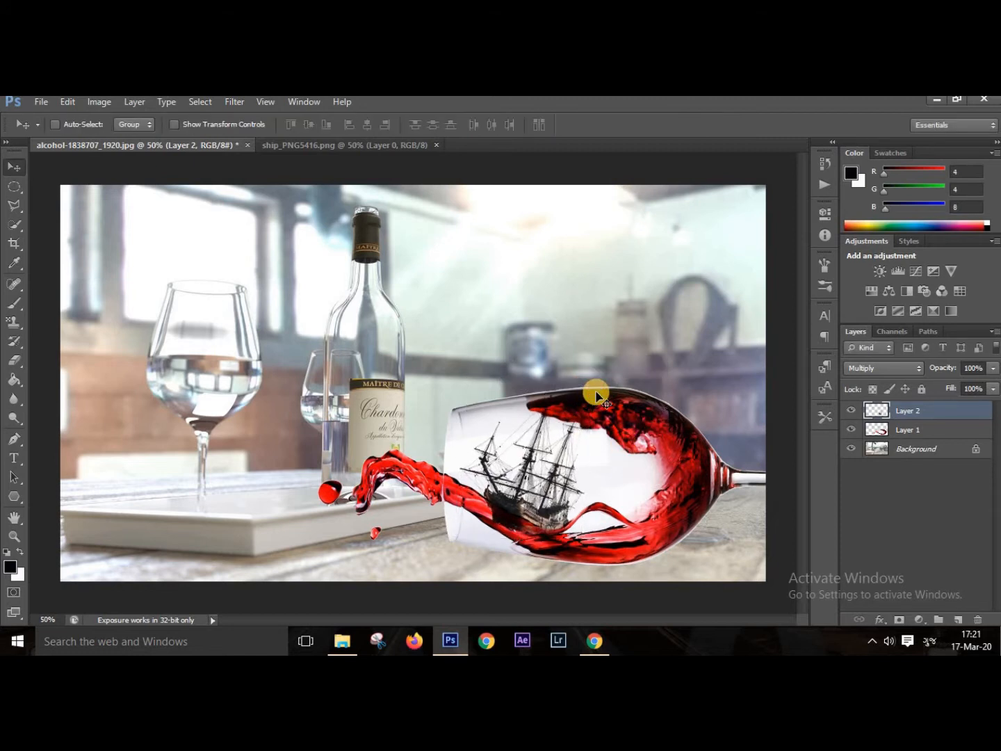
Open the Shadow-PNG-Pic image from folder 15 on drive F
left_click(42, 103)
left_click(65, 134)
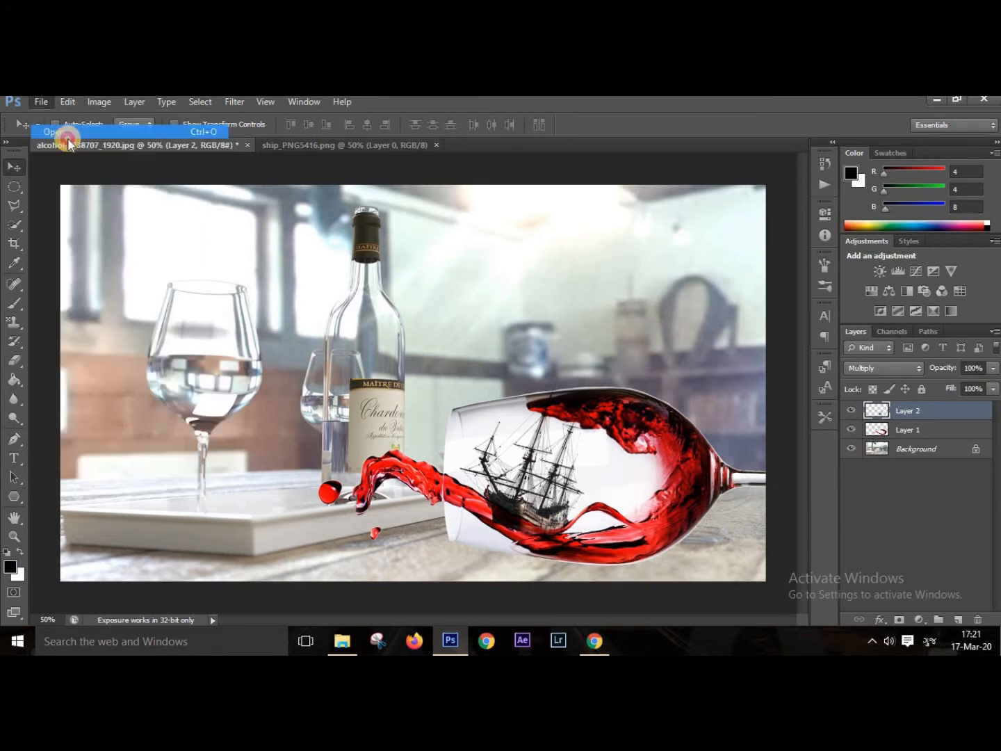
left_click(338, 360)
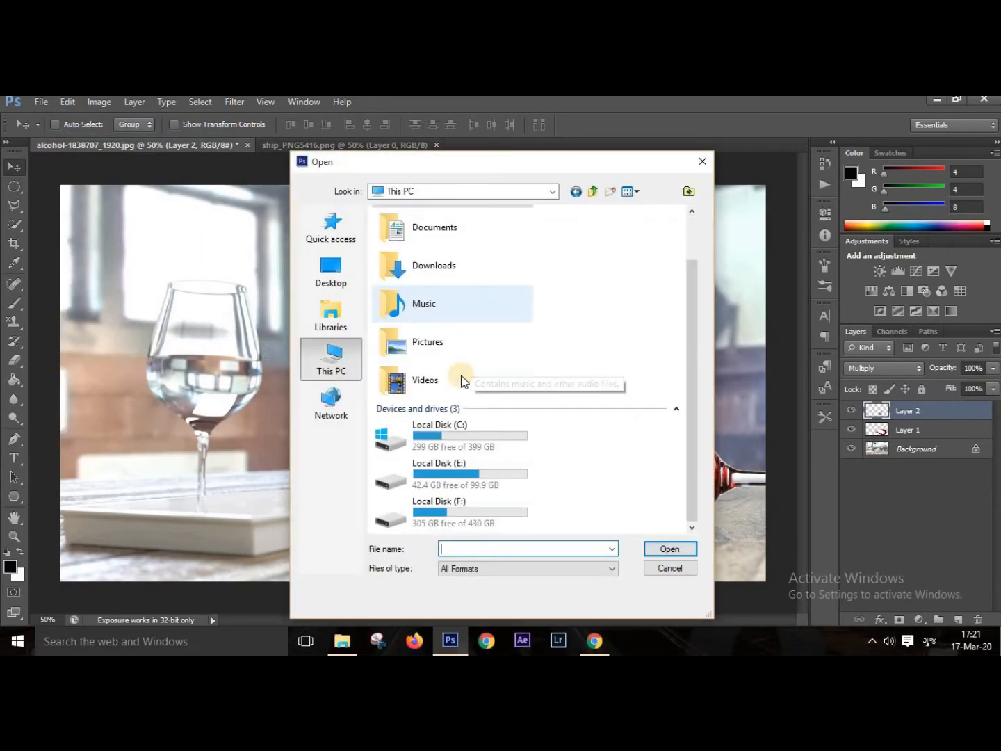
double_click(458, 509)
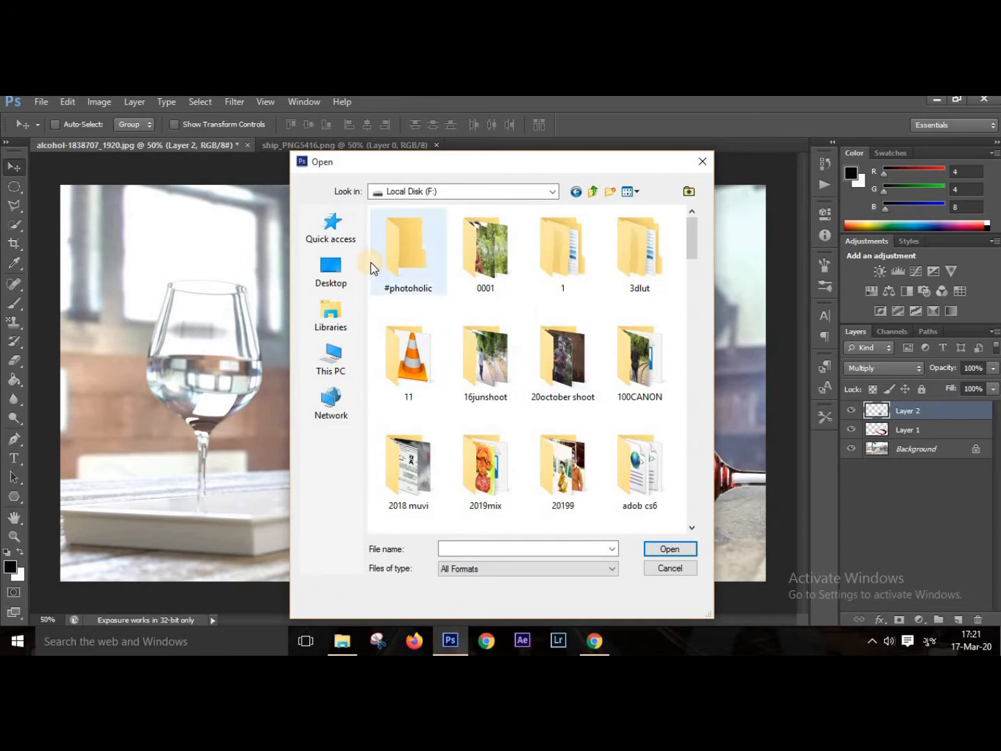
double_click(490, 268)
double_click(449, 267)
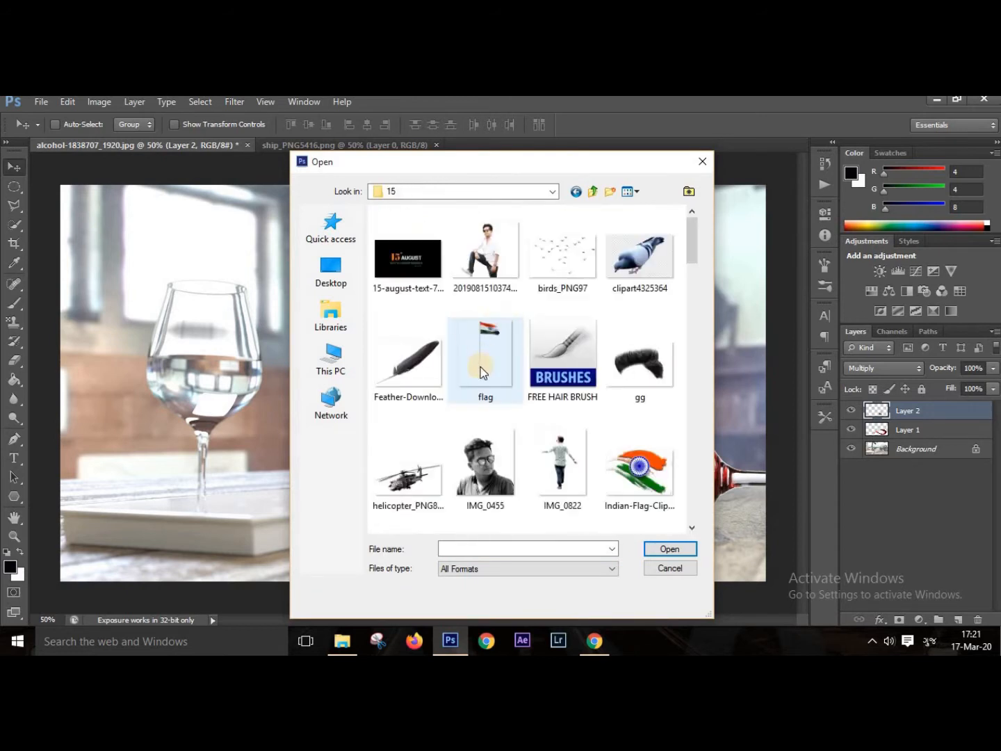
scroll(481, 369, "down", 10)
left_click(479, 370)
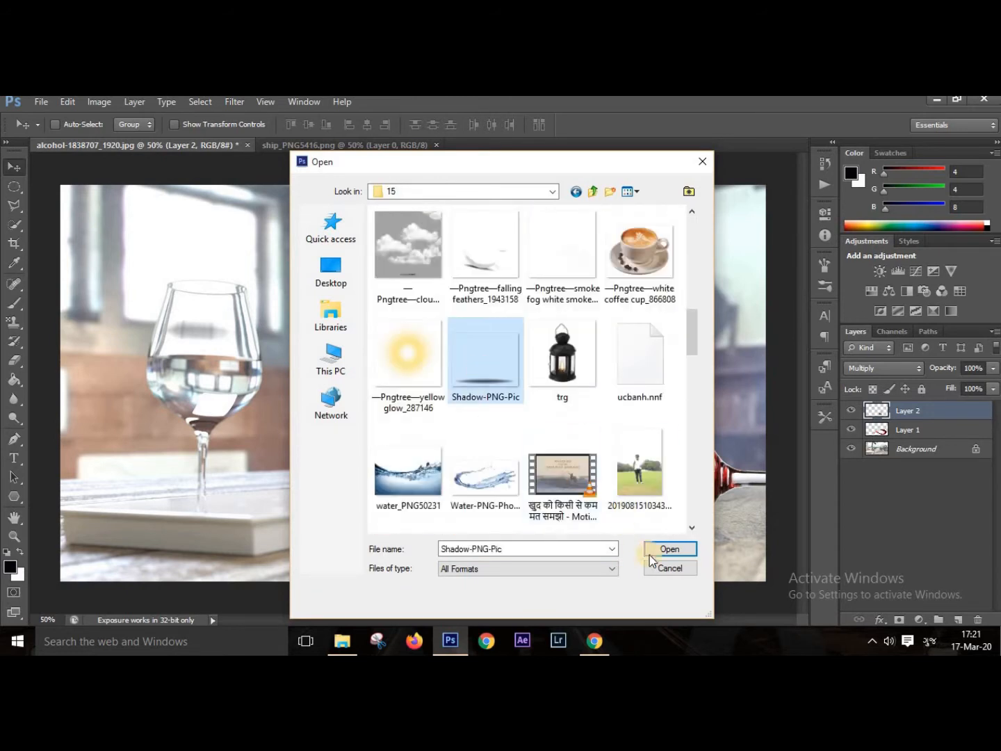
left_click(664, 549)
Copy the shadow into the wine scene, scale it to about 50% and place it under the tipped glass
left_click_drag(480, 519, 409, 397)
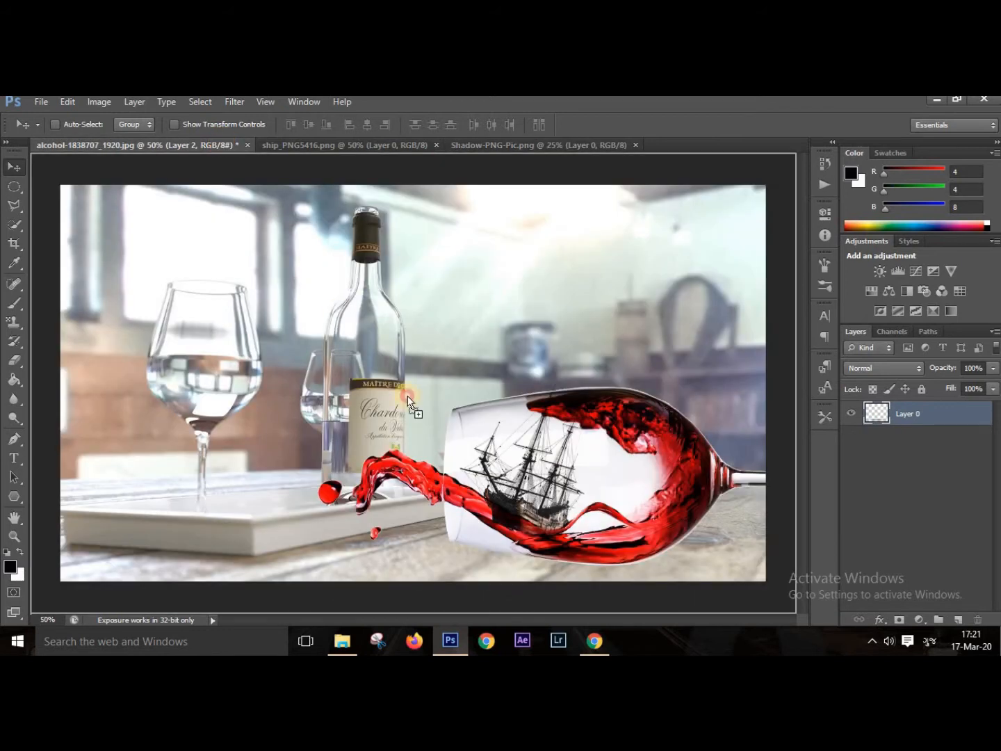
left_click_drag(564, 564, 647, 560)
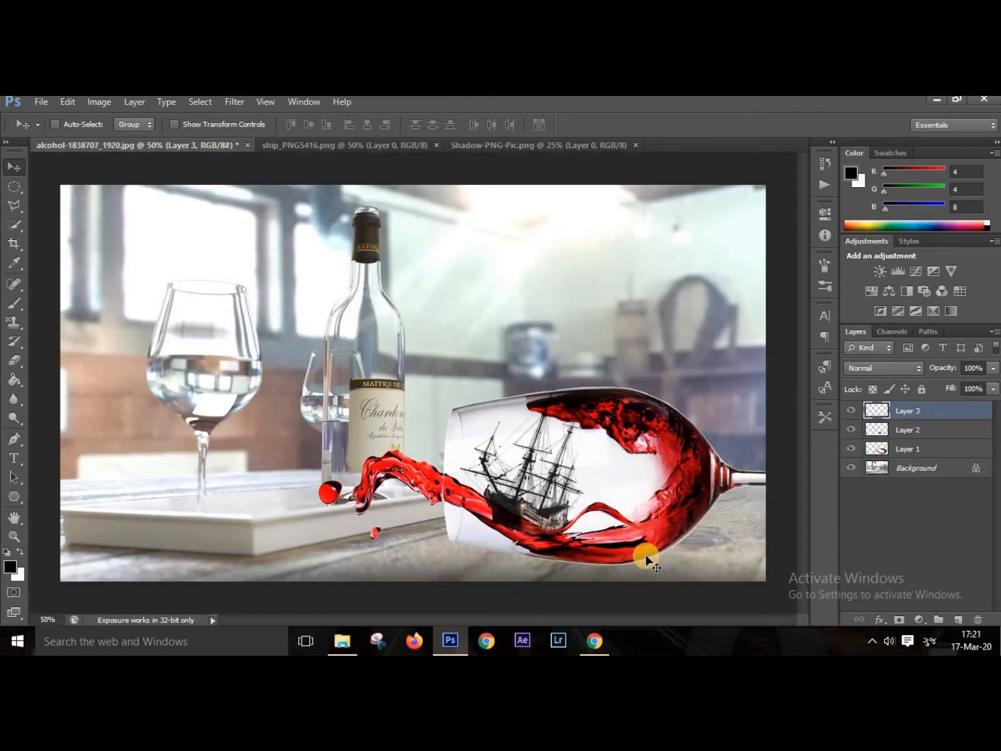
key("ctrl+t")
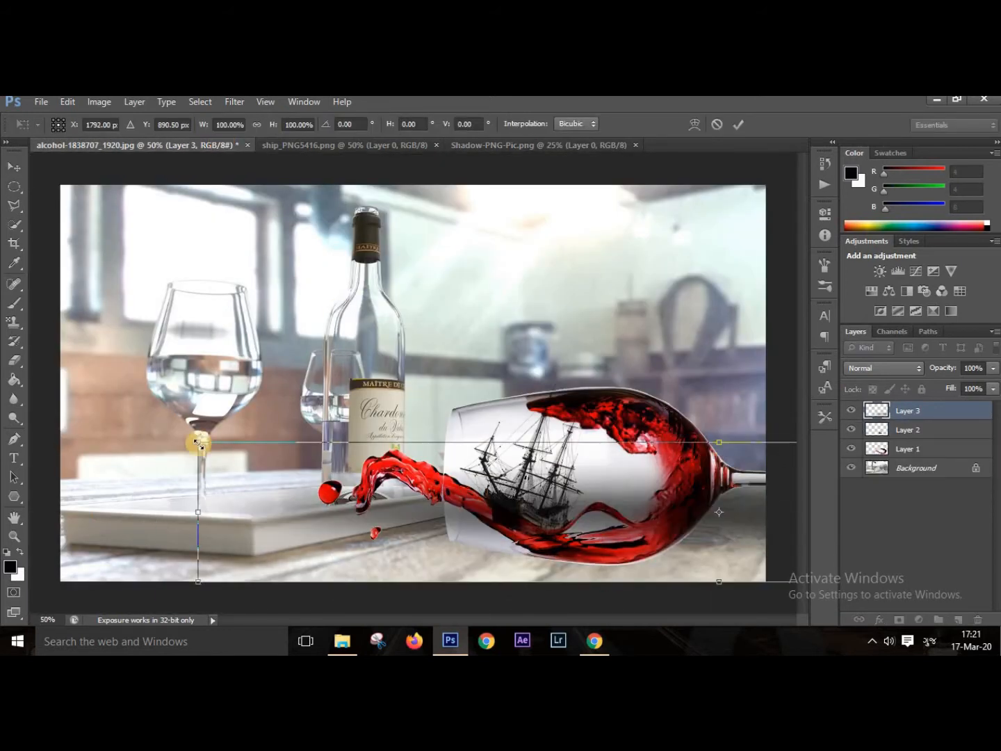
left_click_drag(198, 443, 461, 485)
left_click_drag(696, 520, 577, 574)
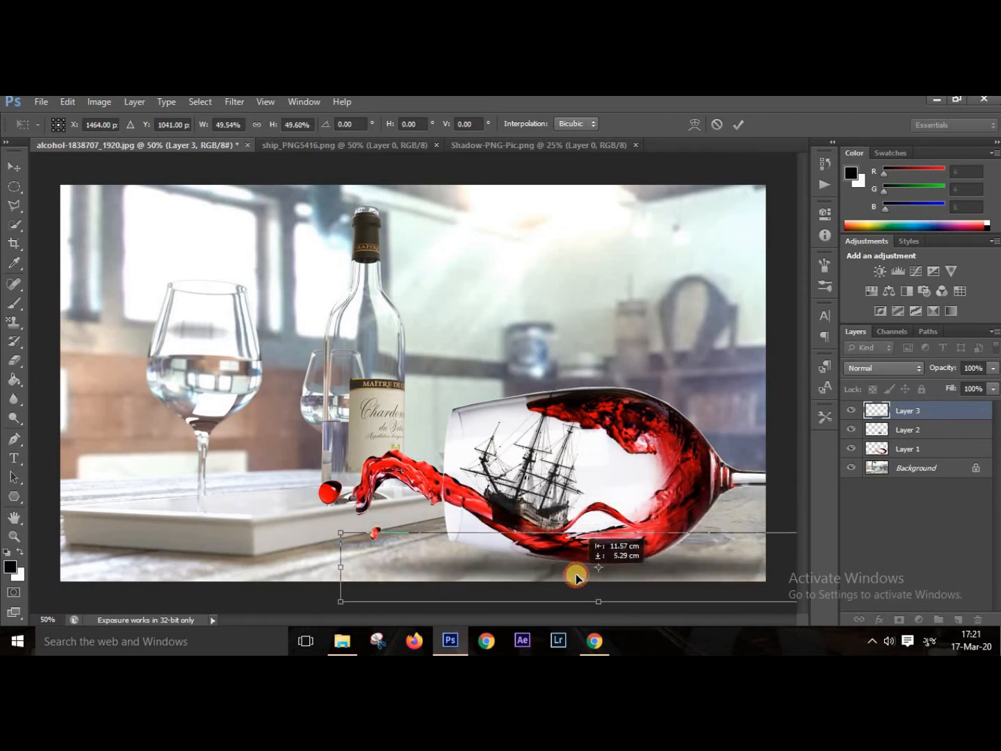
key("Return")
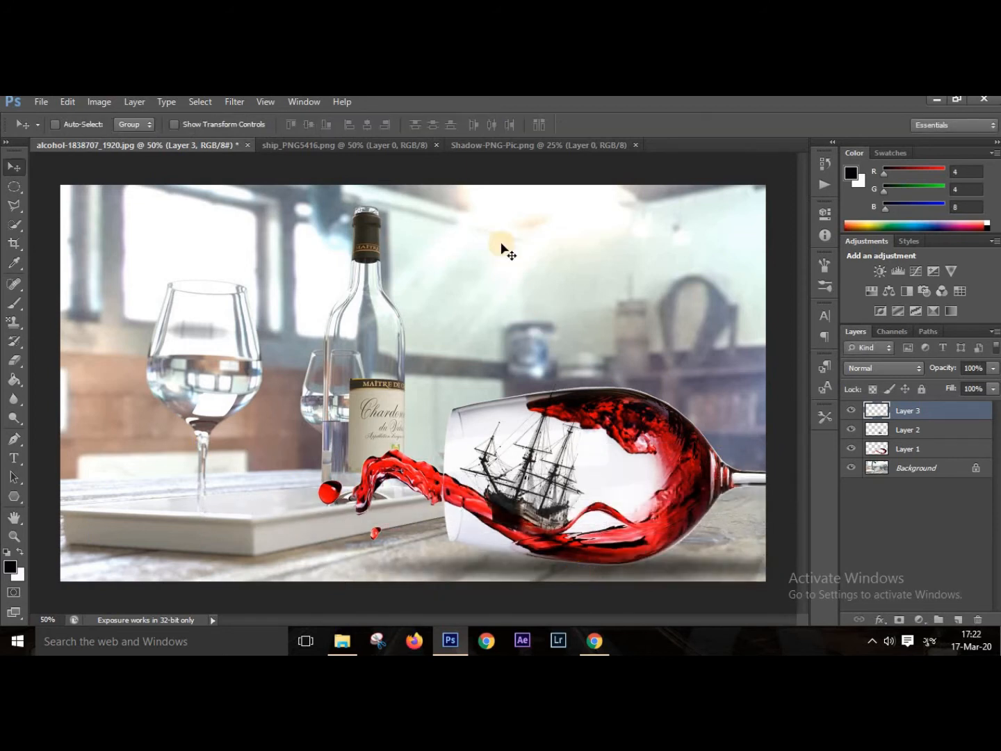
Select the wine glass layer in the scene and close the Shadow-PNG-Pic document
left_click(923, 454)
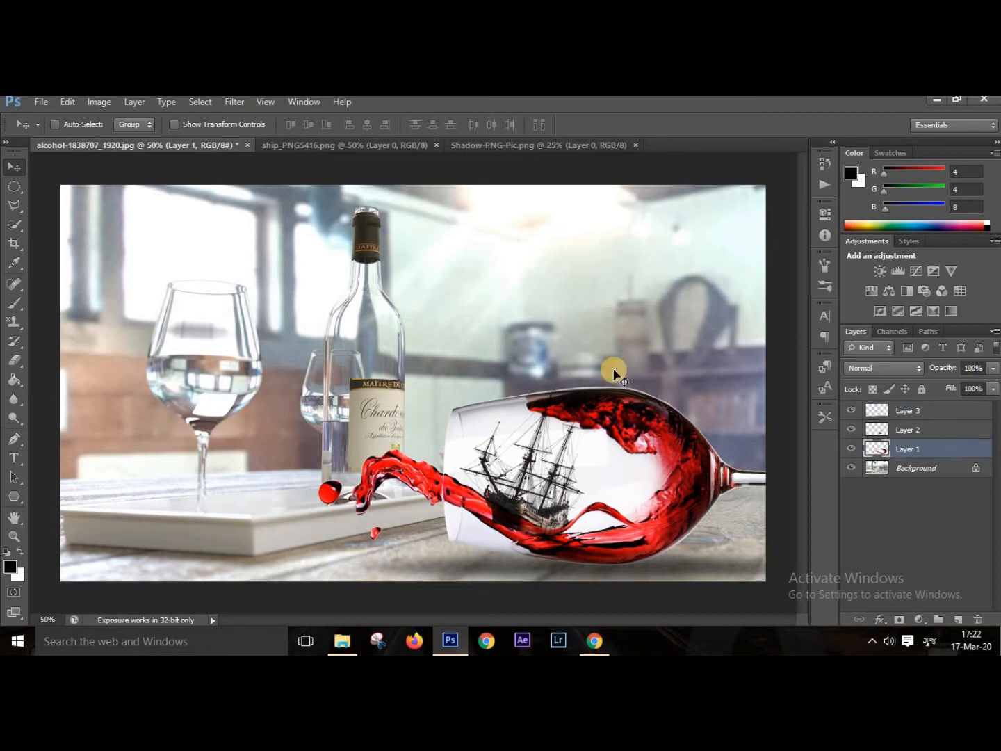
left_click(459, 146)
left_click(640, 145)
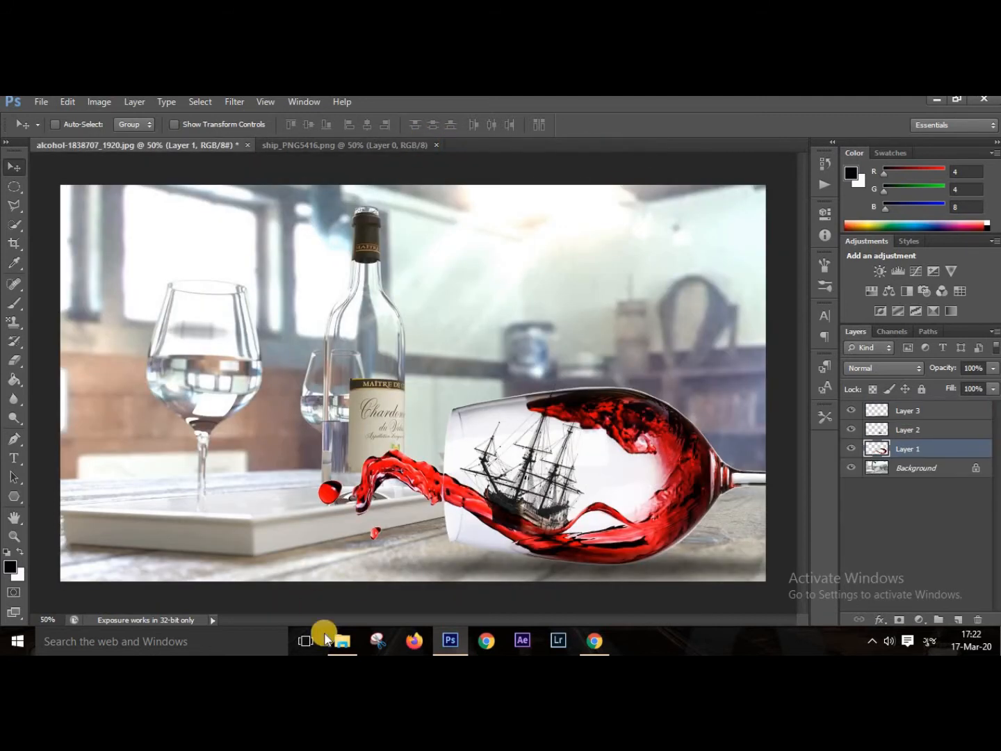
Open the IMGBIN red wine splash PNG from the vineBoat folder as a separate document
mouse_move(325, 638)
left_click(328, 572)
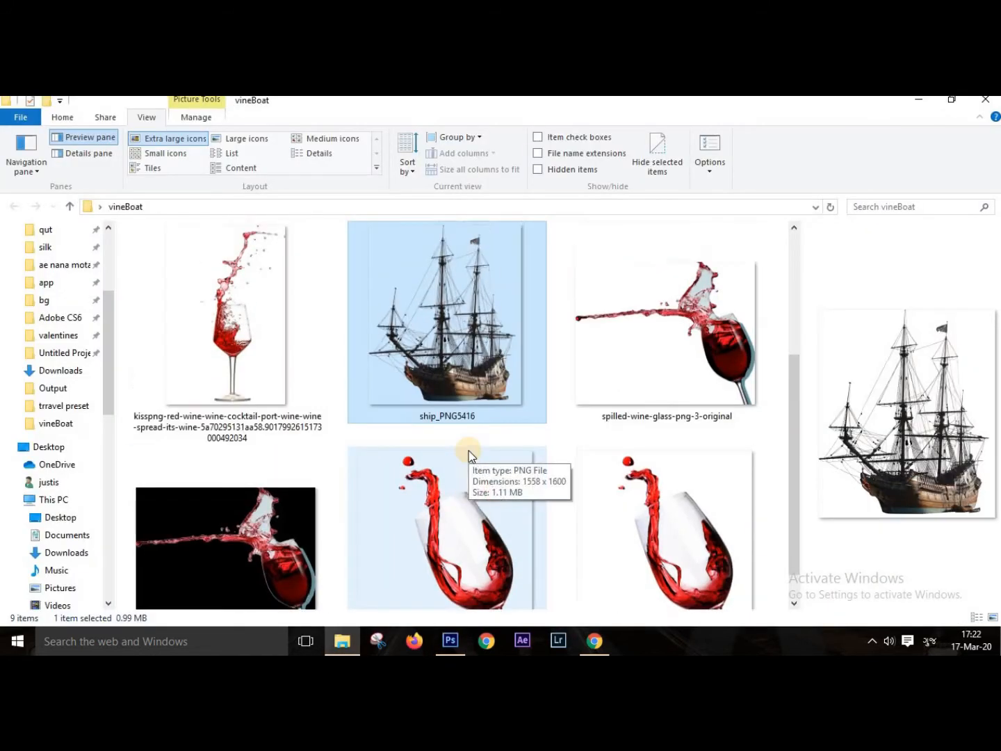
scroll(469, 451, "up", 3)
left_click_drag(458, 404, 544, 135)
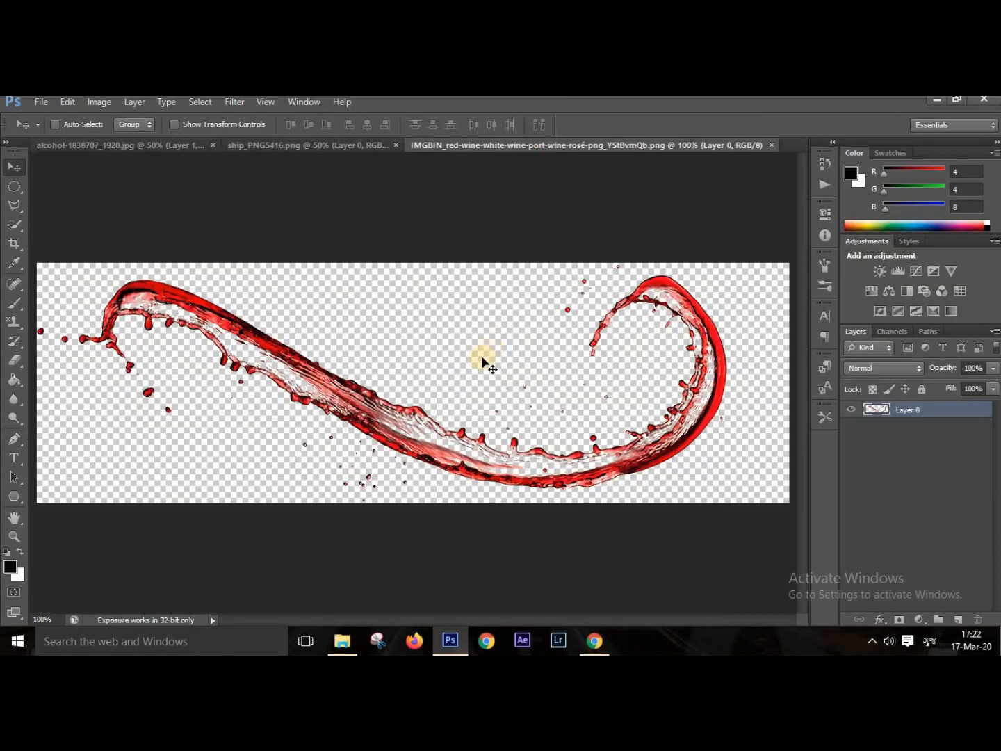
Try to shrink the wine splash in its own document and bring it into the scene above the tipped glass
key("ctrl+t")
left_click_drag(733, 263, 549, 510)
key("Return")
key("ctrl+t")
key("Return")
left_click(600, 148)
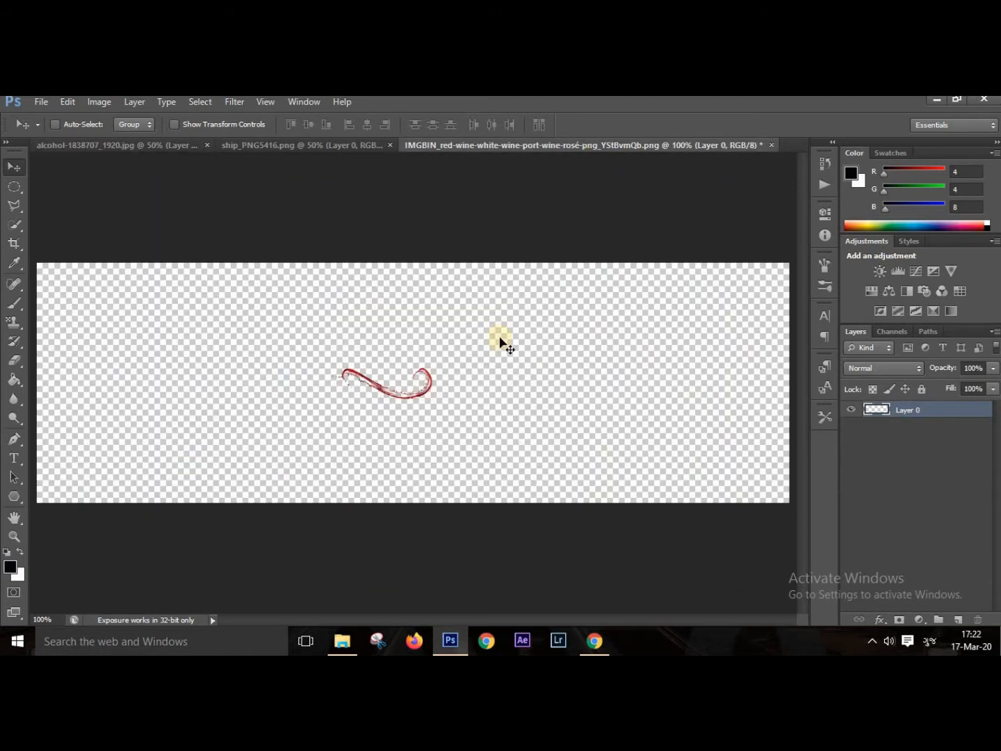
left_click(302, 146)
left_click(176, 147)
left_click_drag(507, 459, 542, 349)
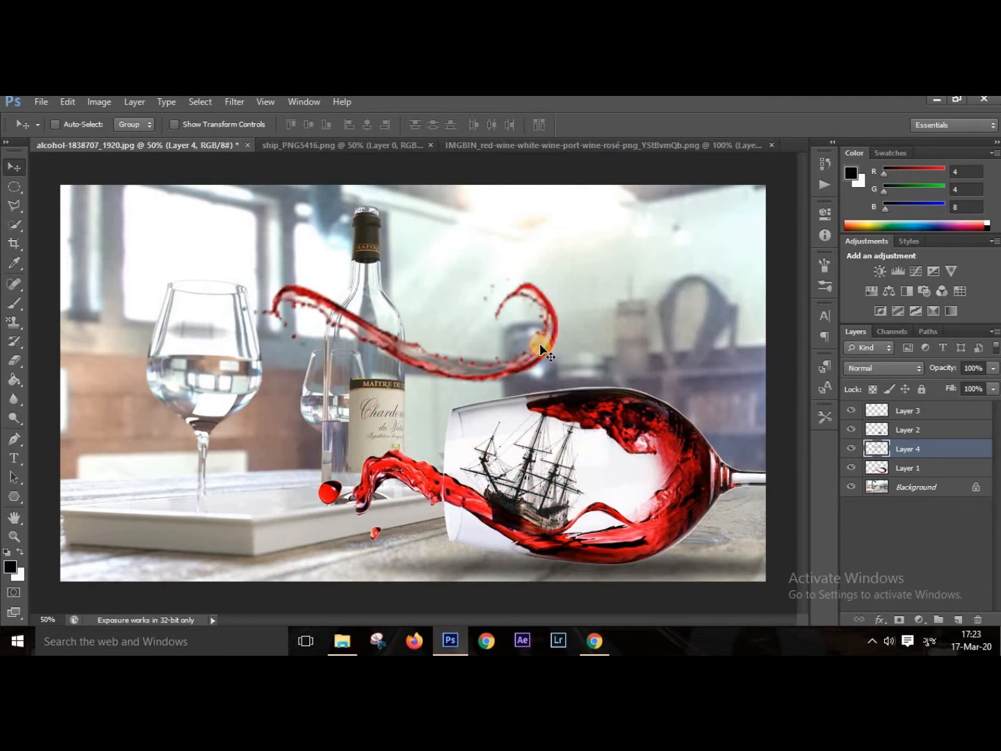
Delete the splash layer from the scene and close the splash document without saving
right_click(922, 452)
left_click(773, 186)
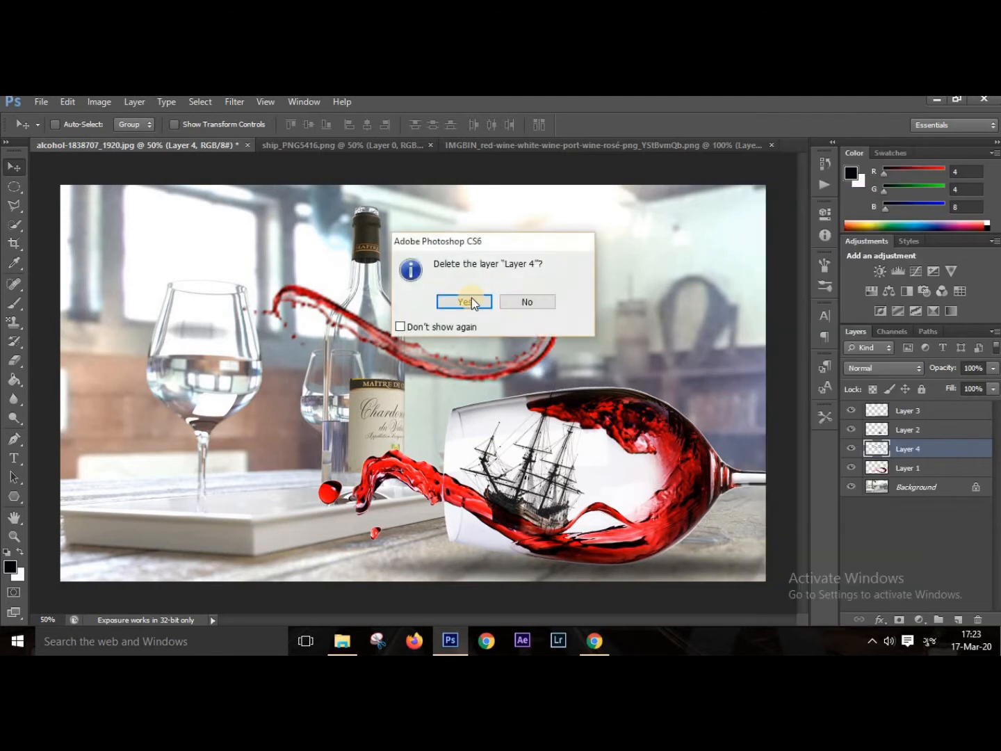
left_click(472, 300)
left_click(604, 145)
left_click(767, 144)
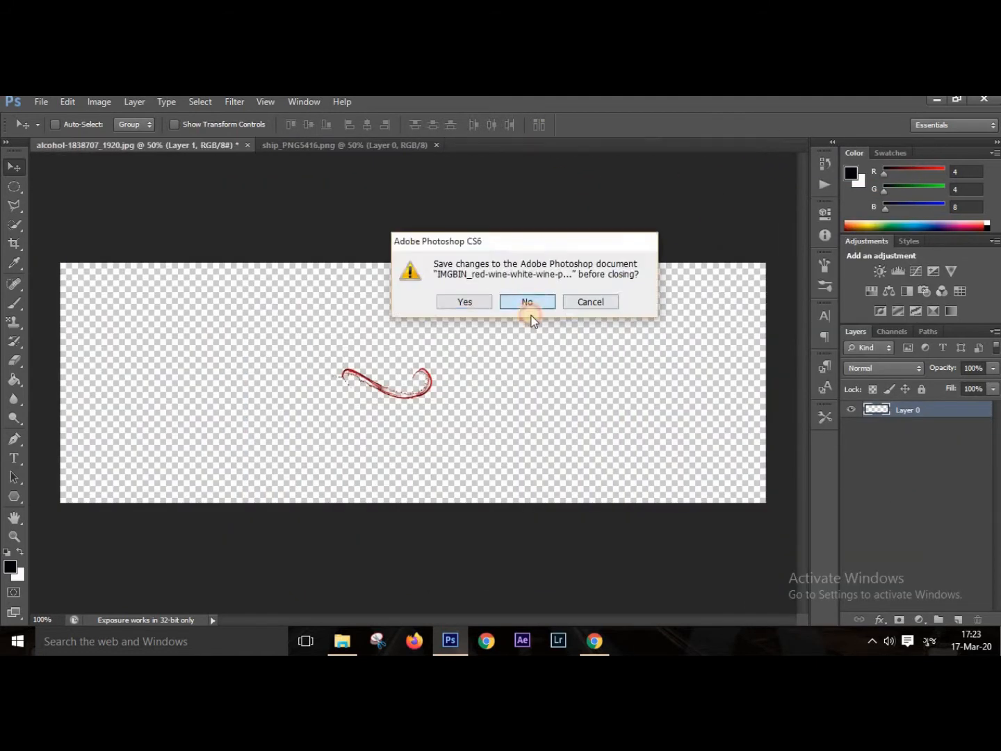
left_click(525, 304)
Place the IMGBIN red wine splash PNG from the vineBoat folder into the scene, scaled to about 116.5% over the tipped glass
left_click(342, 641)
scroll(410, 461, "down", 3)
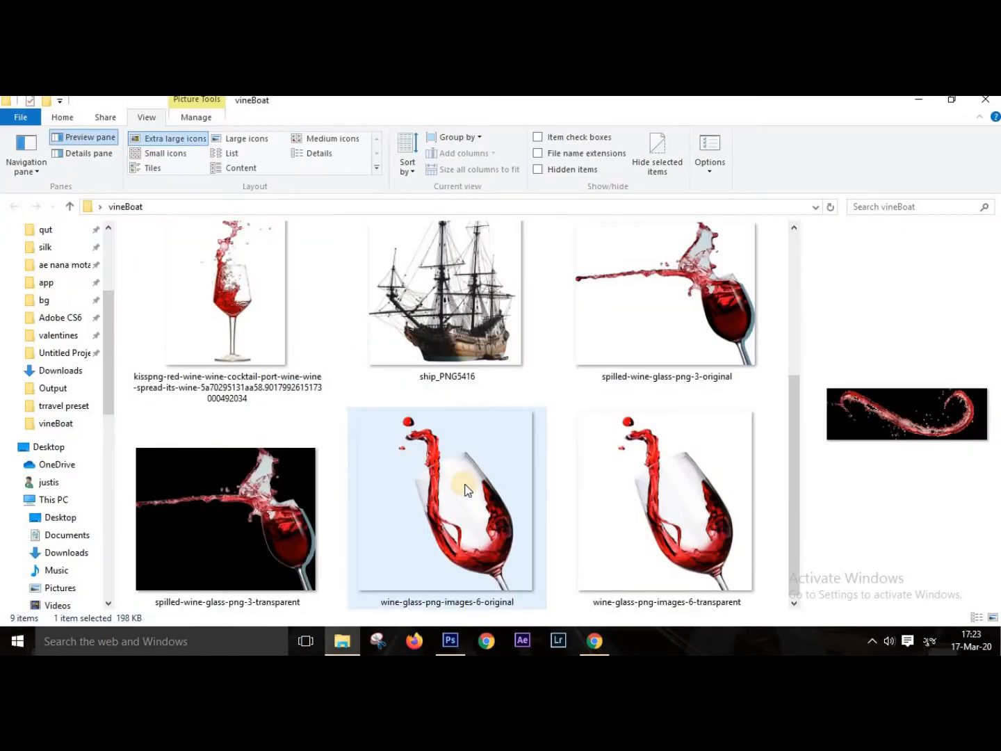
scroll(410, 462, "up", 3)
left_click(629, 396)
left_click_drag(441, 387, 516, 485)
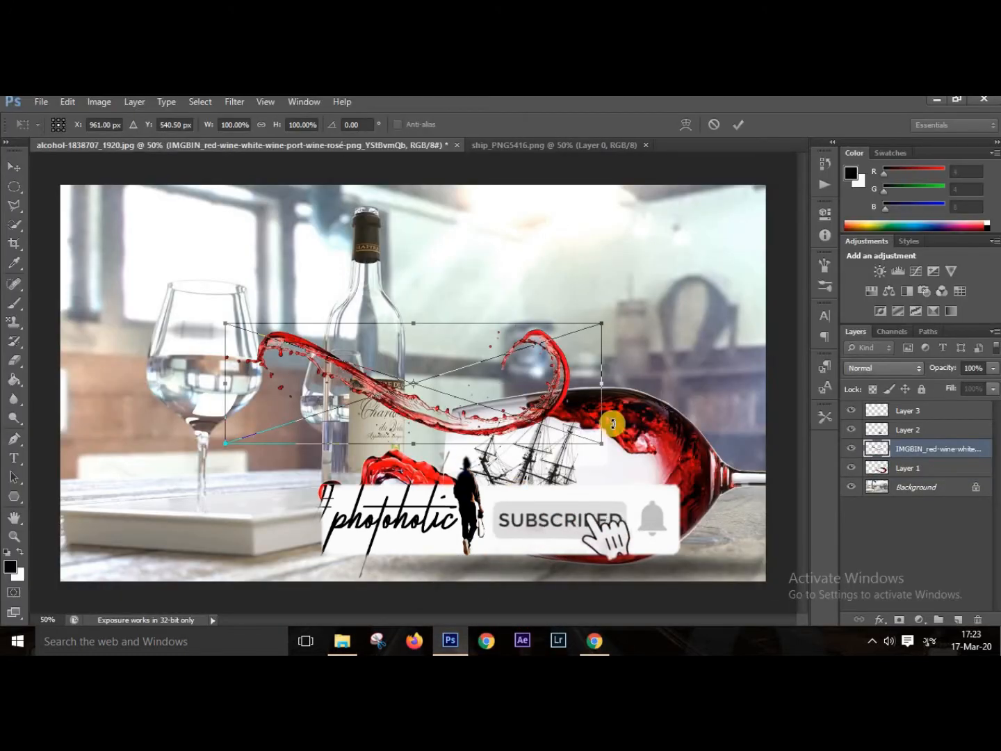
left_click_drag(601, 444, 632, 454)
left_click_drag(562, 405, 599, 506)
Set the placed wine splash's blend mode to Multiply and commit the placement
left_click(884, 367)
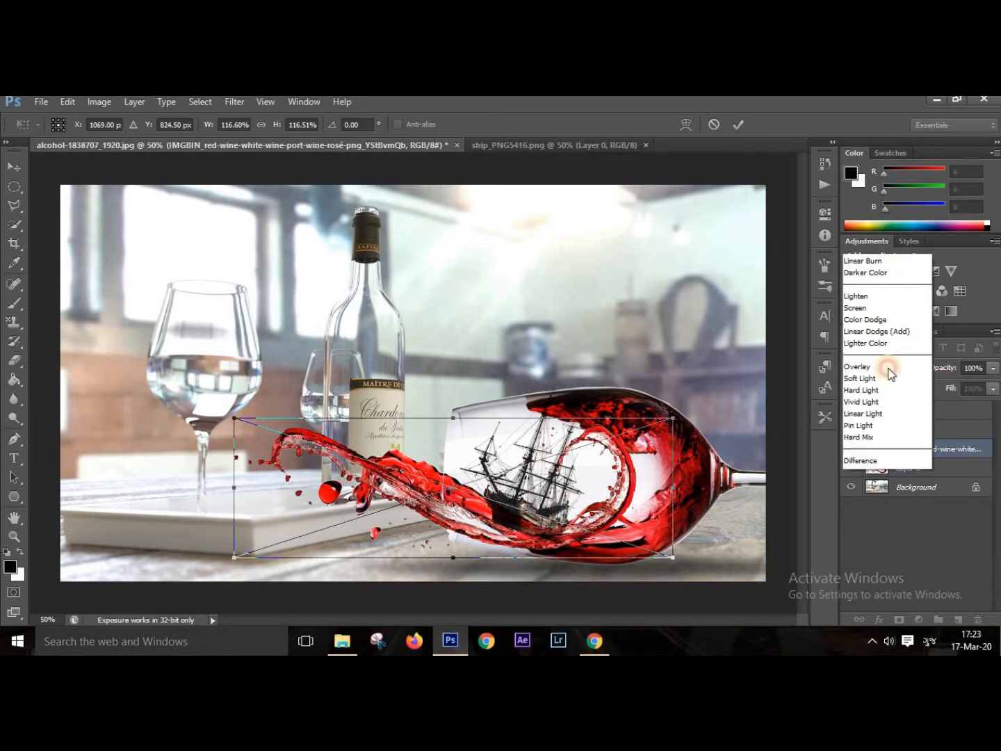
left_click(886, 219)
left_click(862, 361)
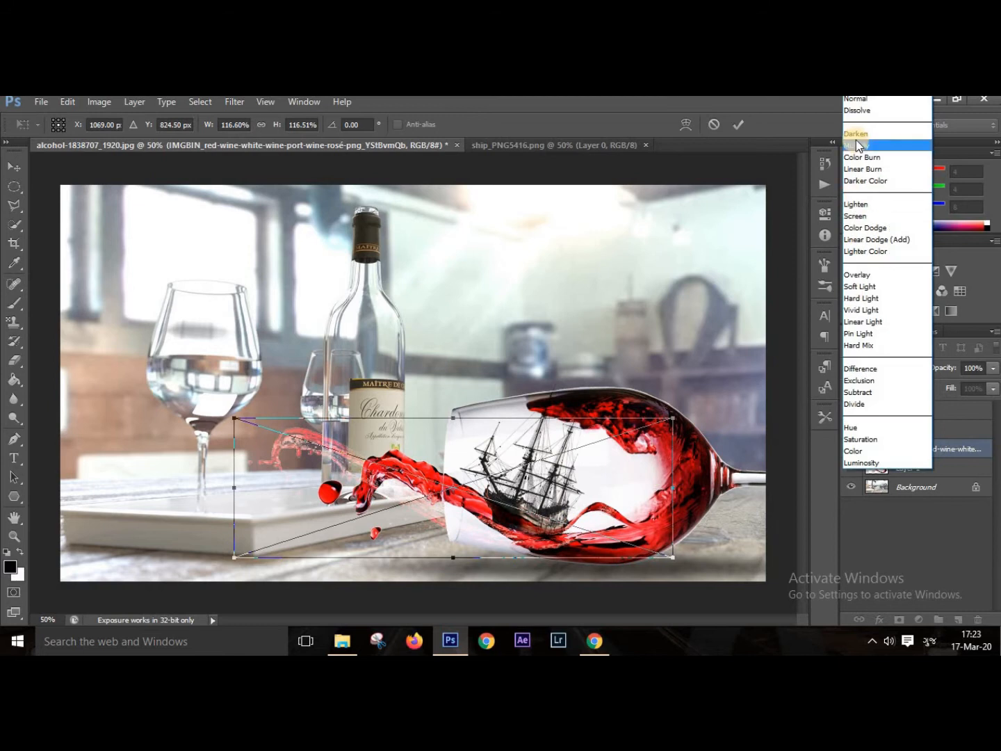
left_click(855, 140)
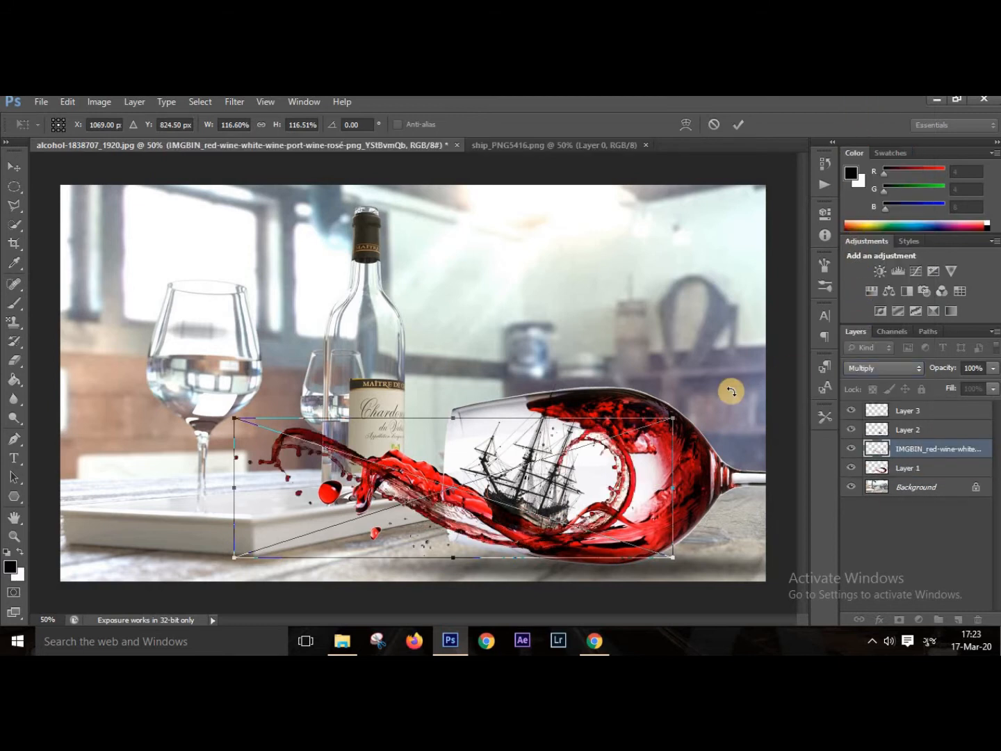
key("Return")
Rotate the ship layer by about 2.7 degrees and shift it slightly so it sits on the wine inside the glass
left_click(902, 432)
left_click_drag(526, 491, 547, 482)
key("ctrl+t")
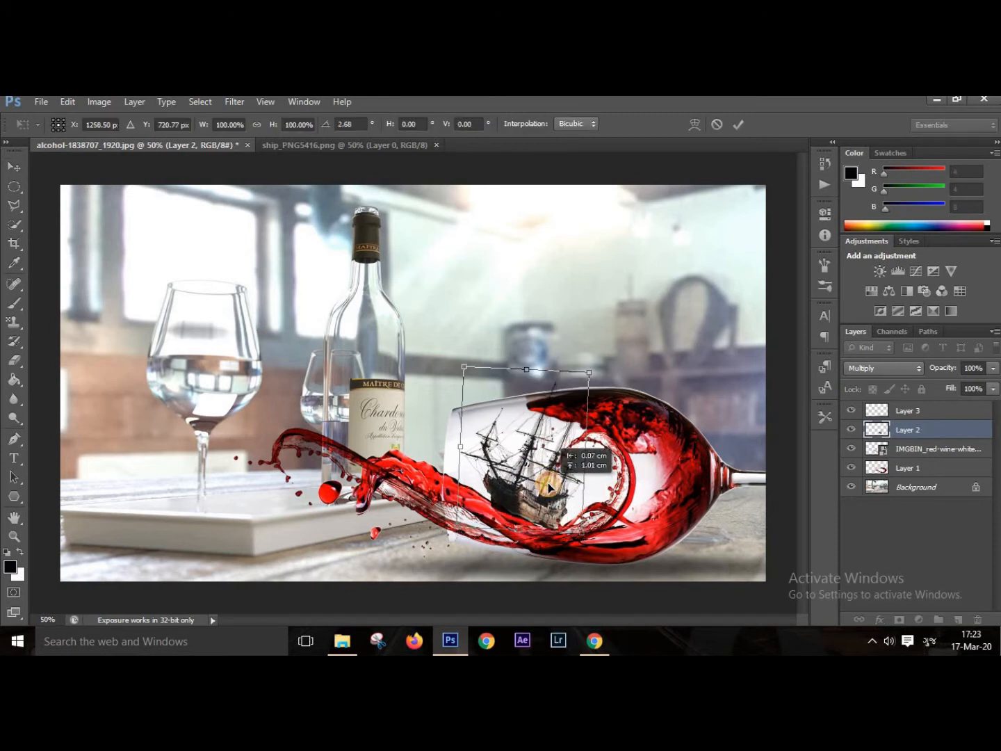
key("Down")
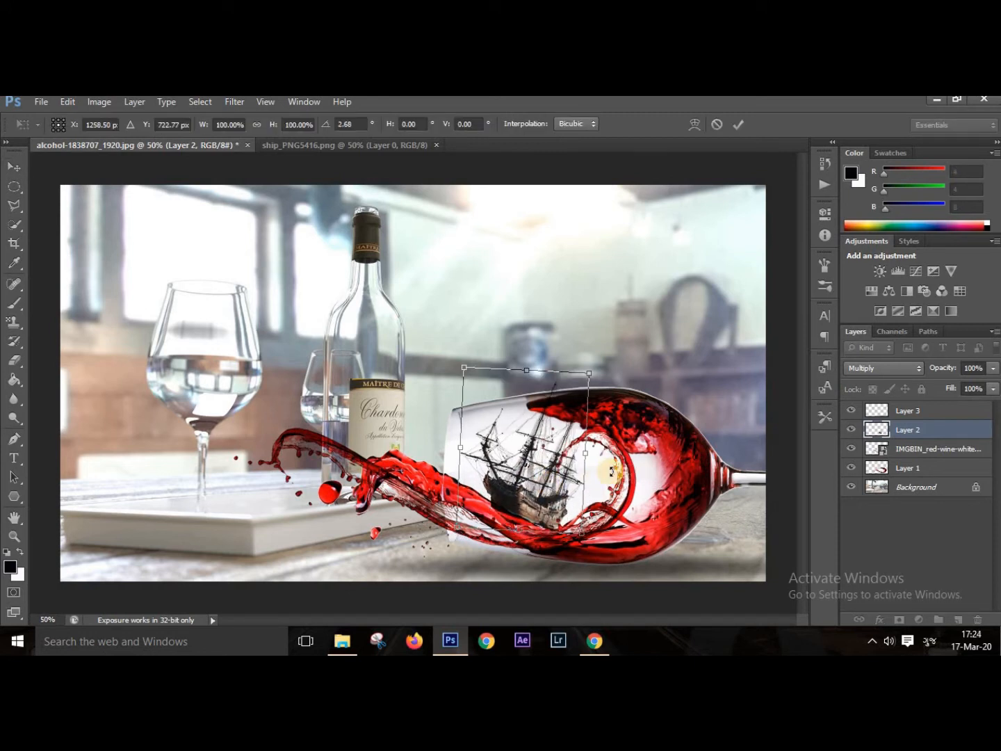
key("Return")
Open the kisspng red wine cocktail PNG from the vineBoat folder as a separate document
left_click(412, 144)
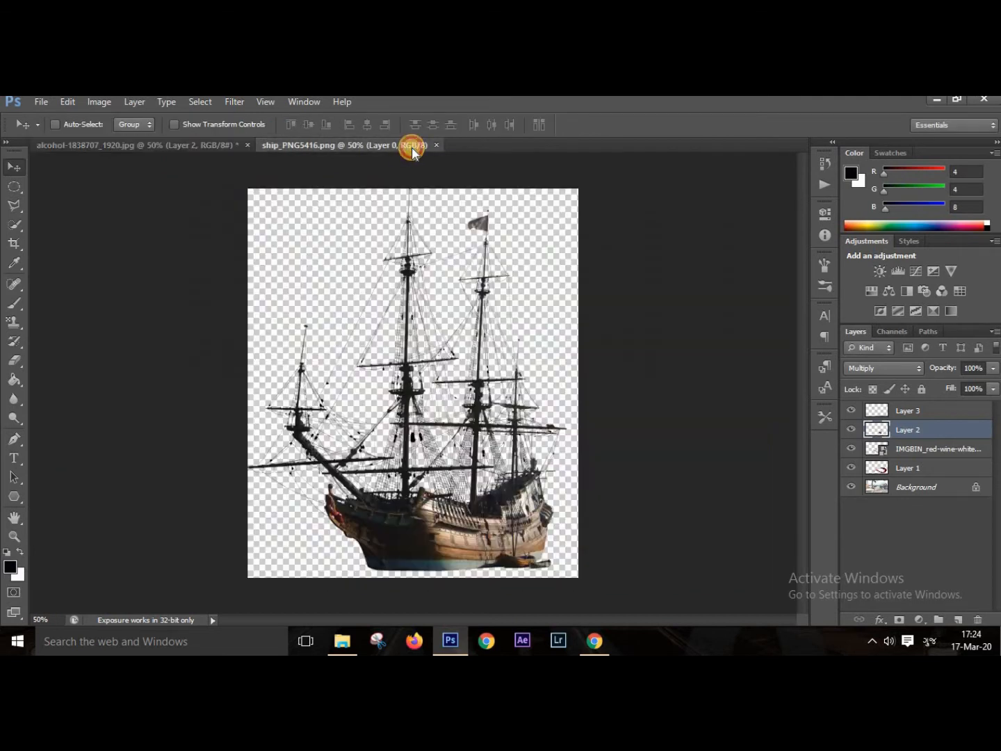
left_click(342, 641)
scroll(485, 435, "down", 1)
scroll(485, 433, "down", 1)
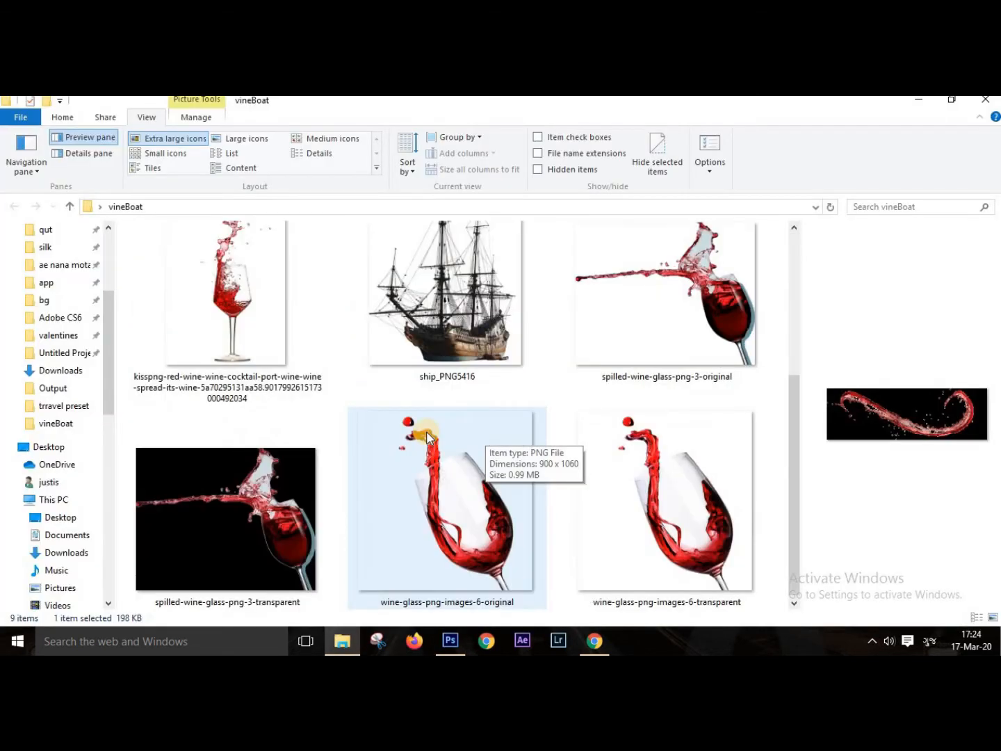
left_click(239, 343)
left_click_drag(463, 641, 539, 248)
Select patches of the red wine splash and its droplets with a 12 px Quick Selection brush
left_click(14, 224)
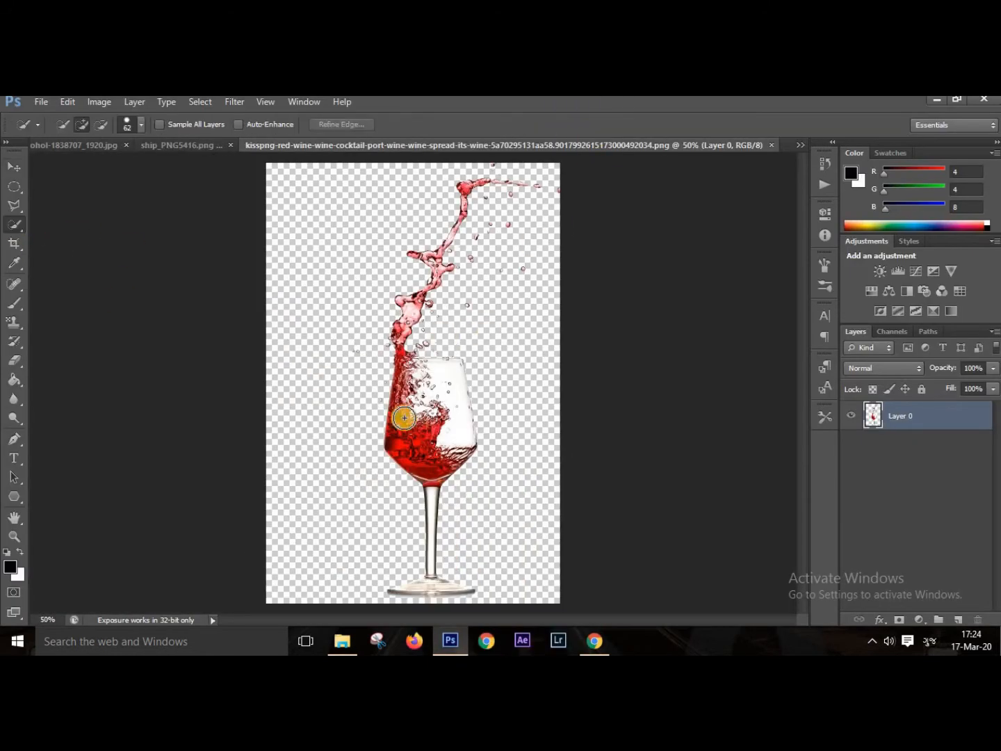
left_click(142, 125)
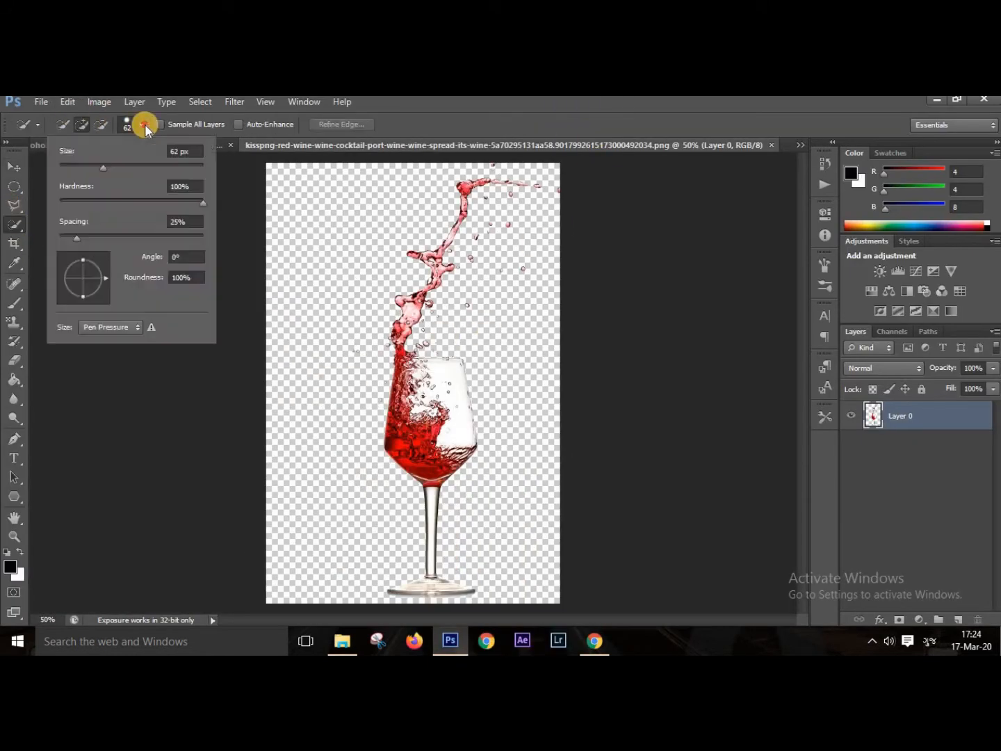
left_click(142, 126)
left_click(140, 126)
left_click(68, 165)
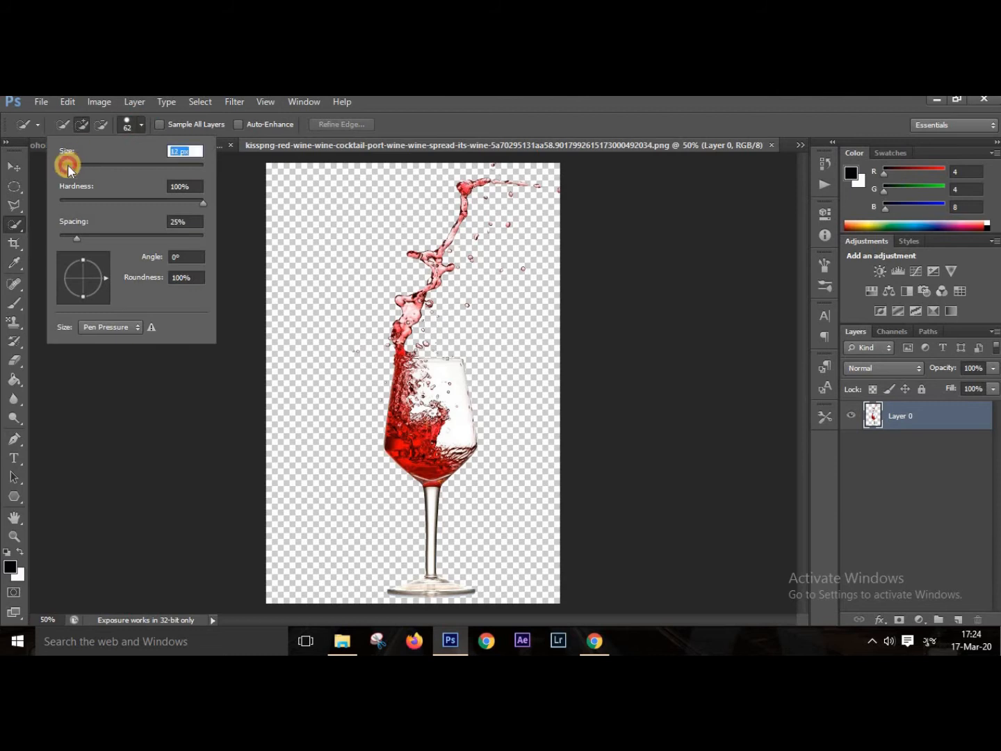
left_click(408, 446)
left_click_drag(407, 446, 425, 436)
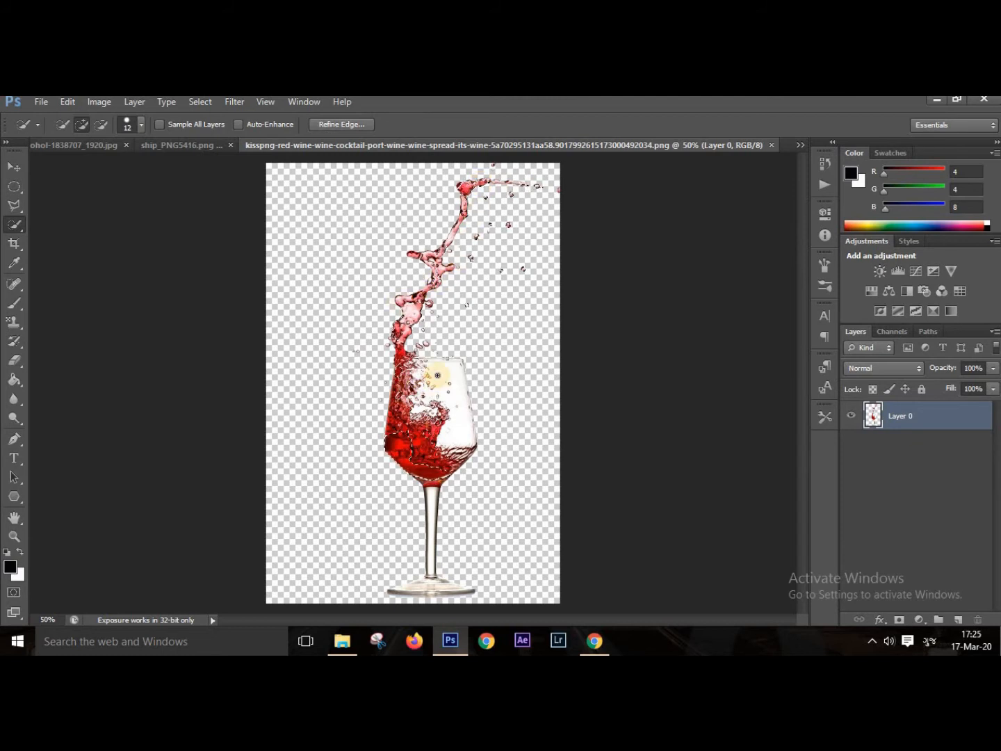
Output the selected wine droplets to a new layer through Refine Edge
right_click(427, 376)
left_click(473, 163)
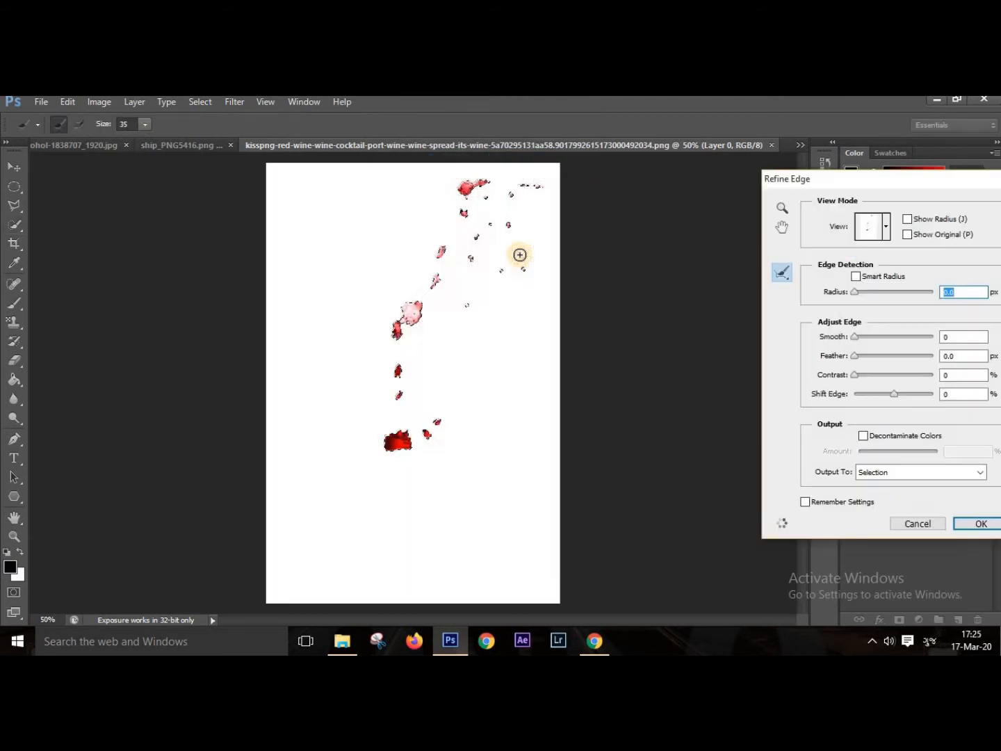
left_click(888, 483)
left_click(891, 504)
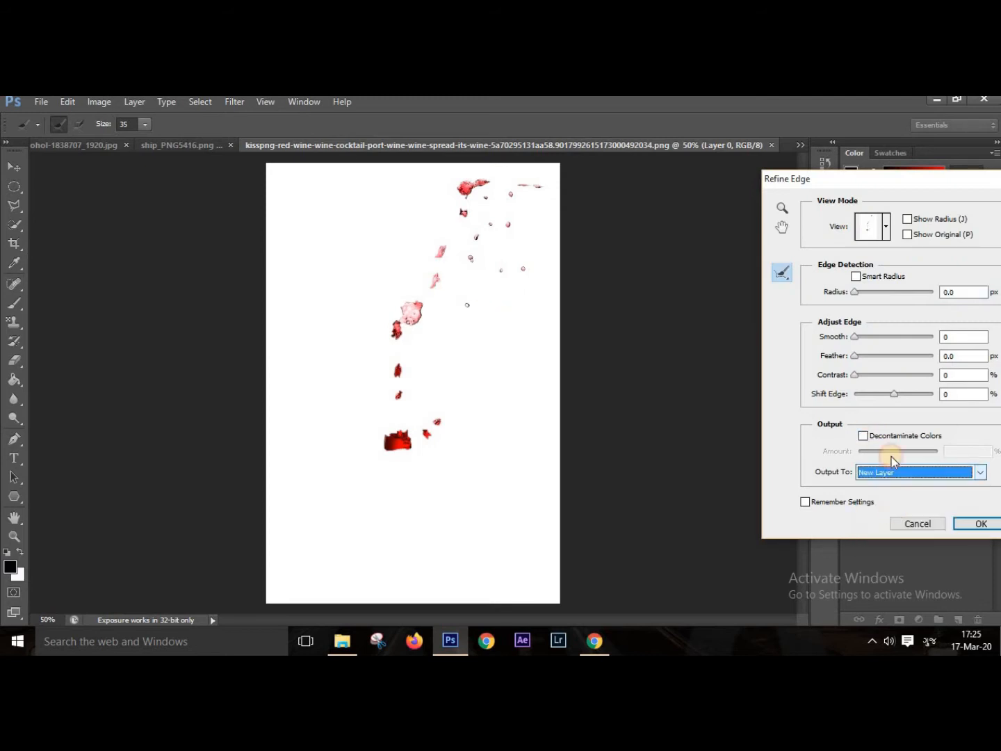
left_click(966, 524)
Bring the droplets layer into the alcohol scene, rotate it to about -77 degrees and position it around the spilling wine
left_click(15, 167)
left_click_drag(375, 279, 315, 357)
left_click_drag(345, 553, 214, 511)
key("ctrl+t")
left_click_drag(380, 459, 179, 373)
left_click_drag(254, 520, 429, 520)
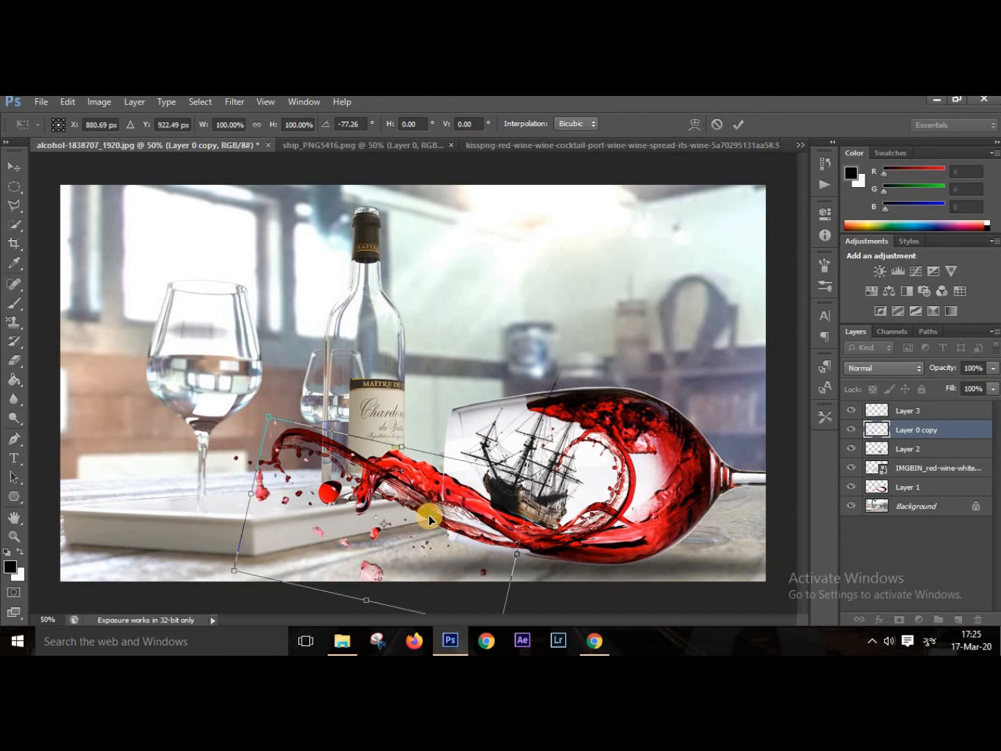
key("Return")
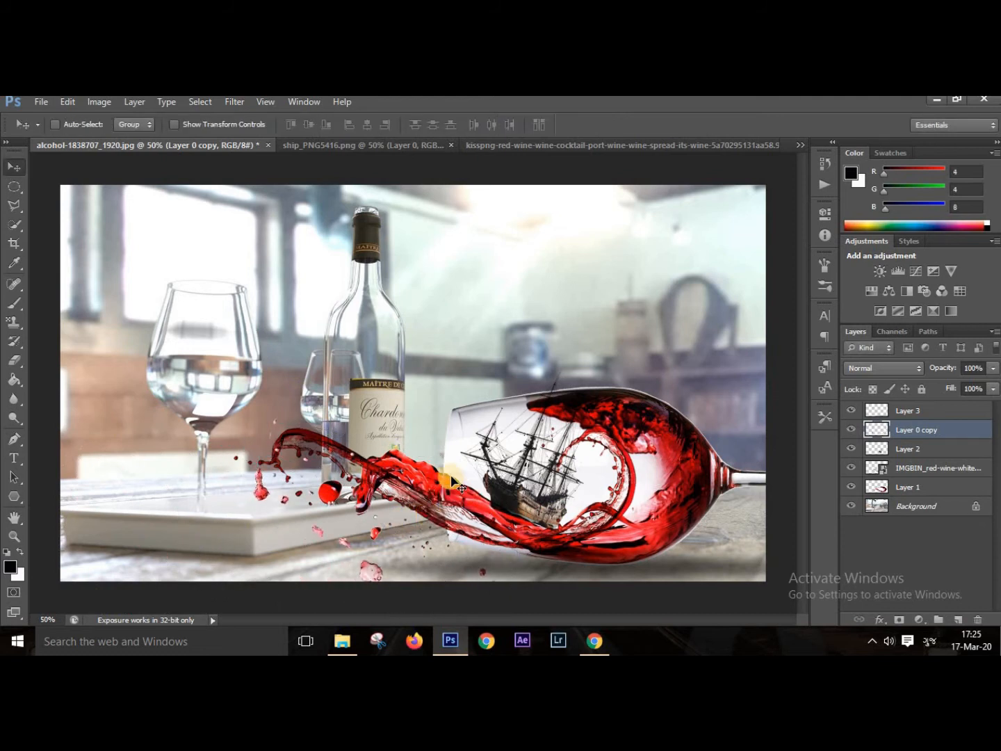
Apply a Gaussian Blur with a radius of about 4.7 pixels to the whole Background layer, and clear the selection
left_click(917, 515)
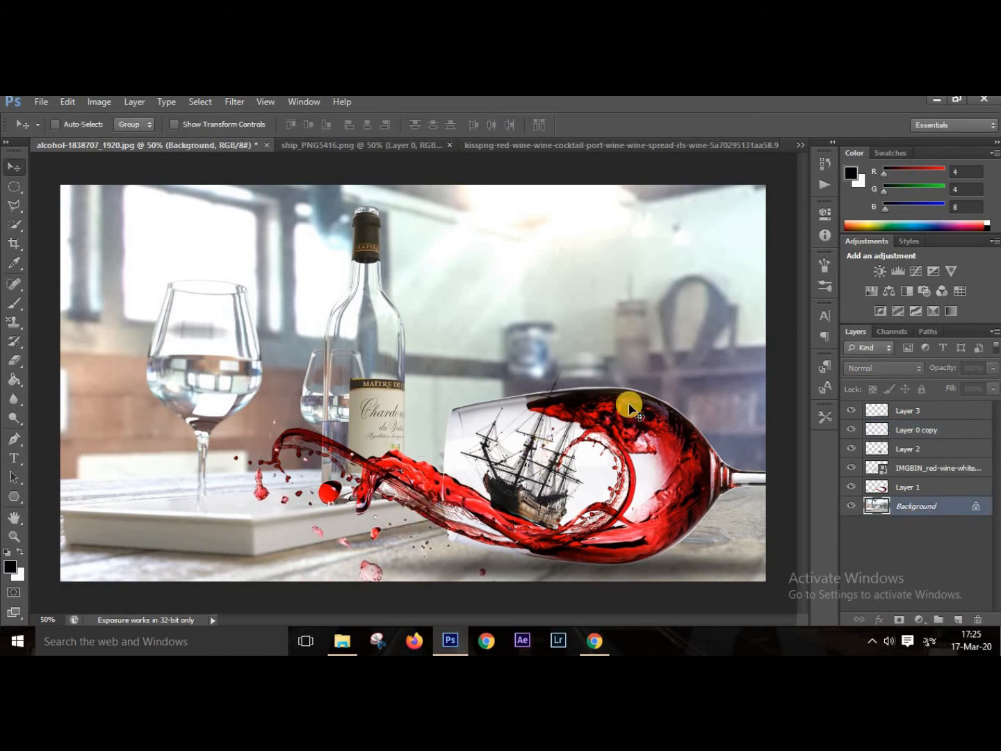
key("ctrl+a")
left_click(234, 102)
mouse_move(410, 251)
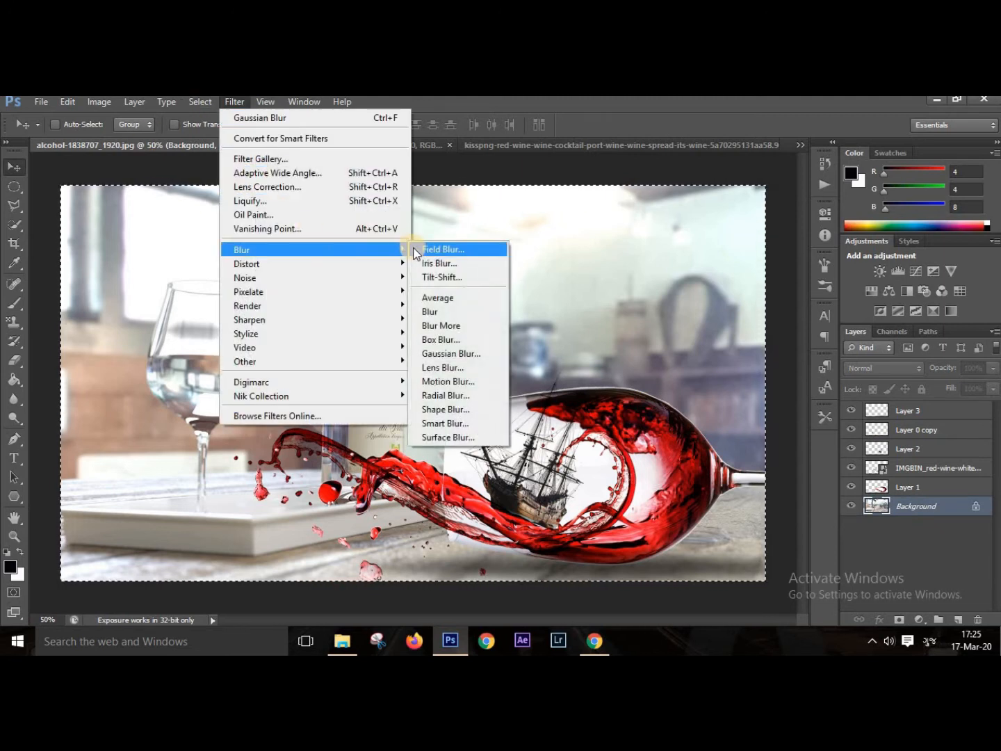
left_click(457, 354)
left_click_drag(801, 560, 816, 566)
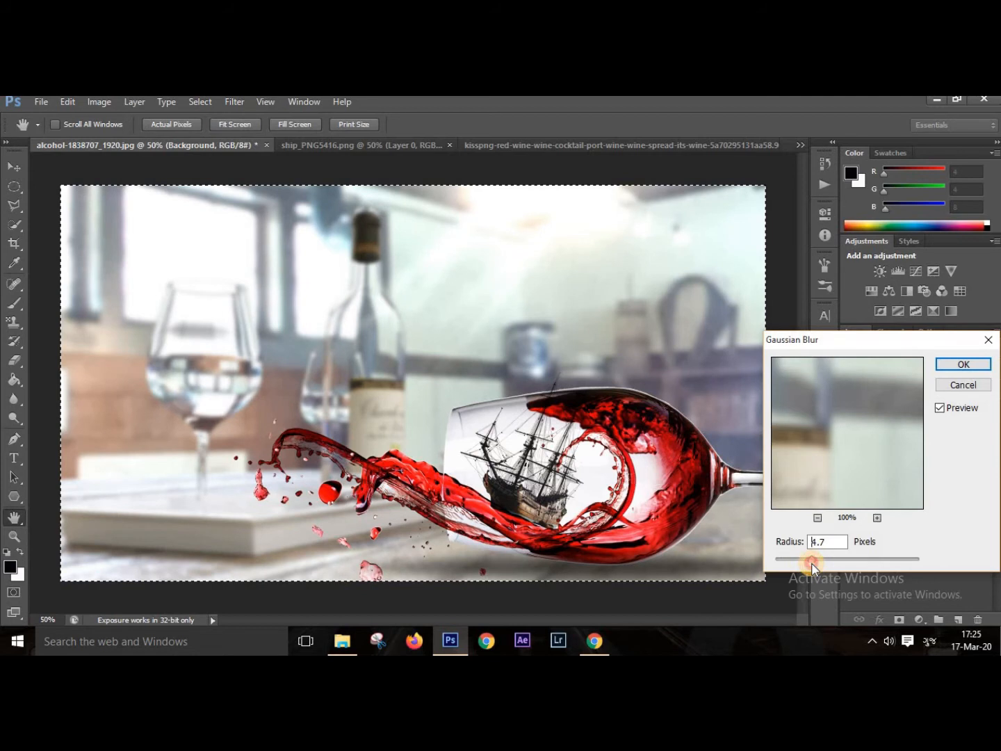
left_click(964, 363)
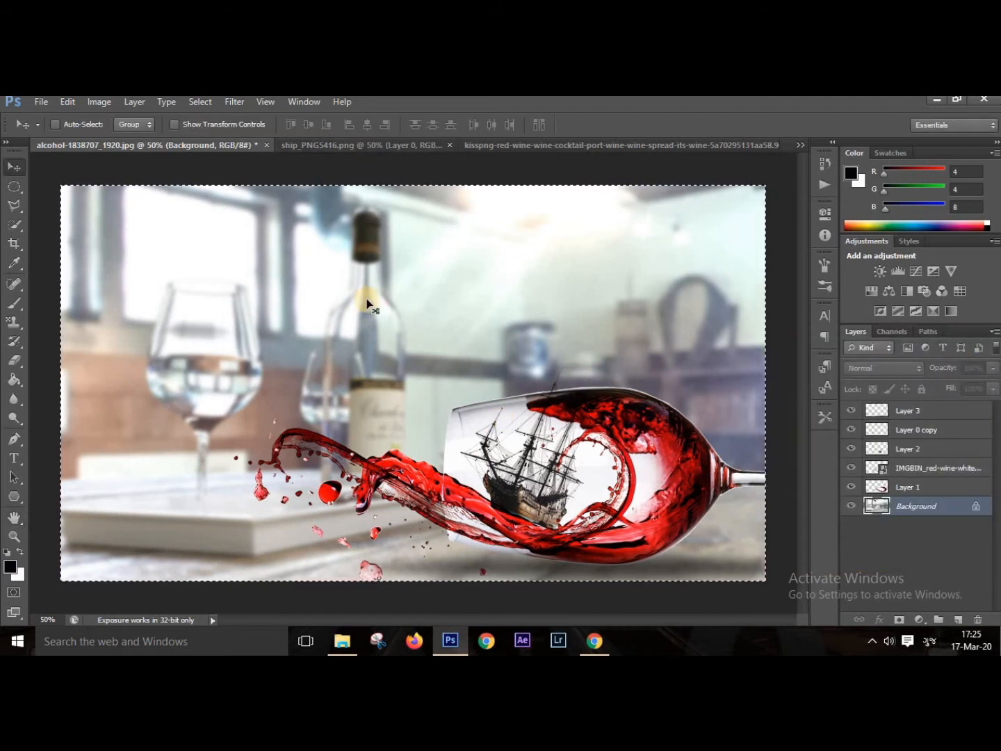
left_click(15, 224)
right_click(217, 265)
left_click(225, 272)
Close the kisspng wine glass document without saving it
left_click(417, 145)
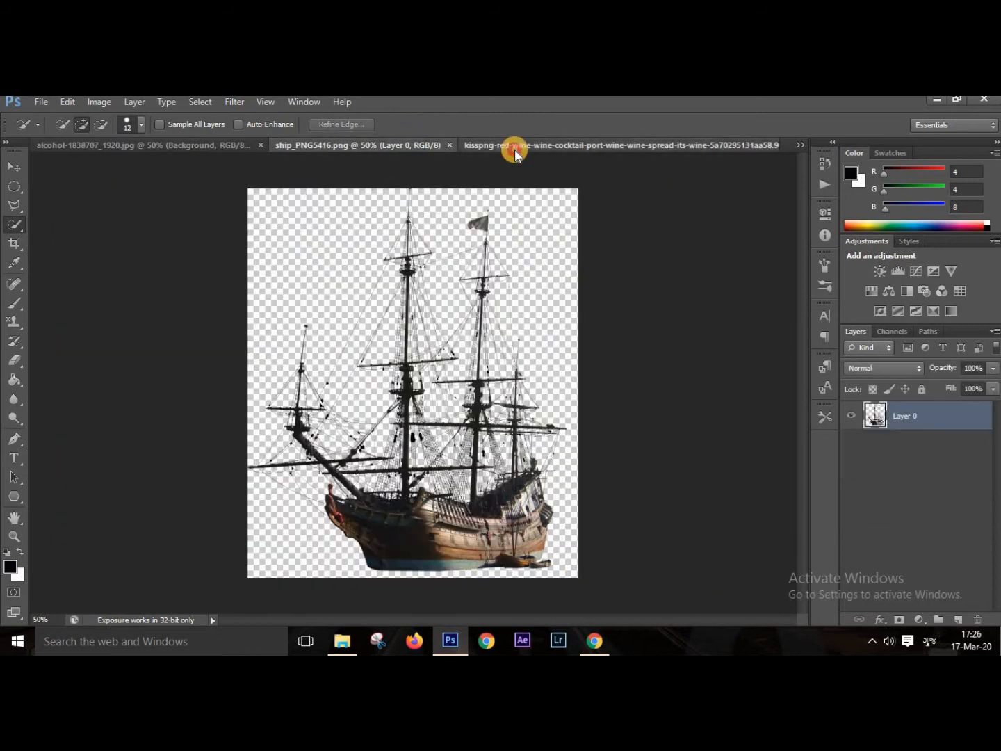
left_click(514, 147)
left_click(769, 146)
left_click(525, 297)
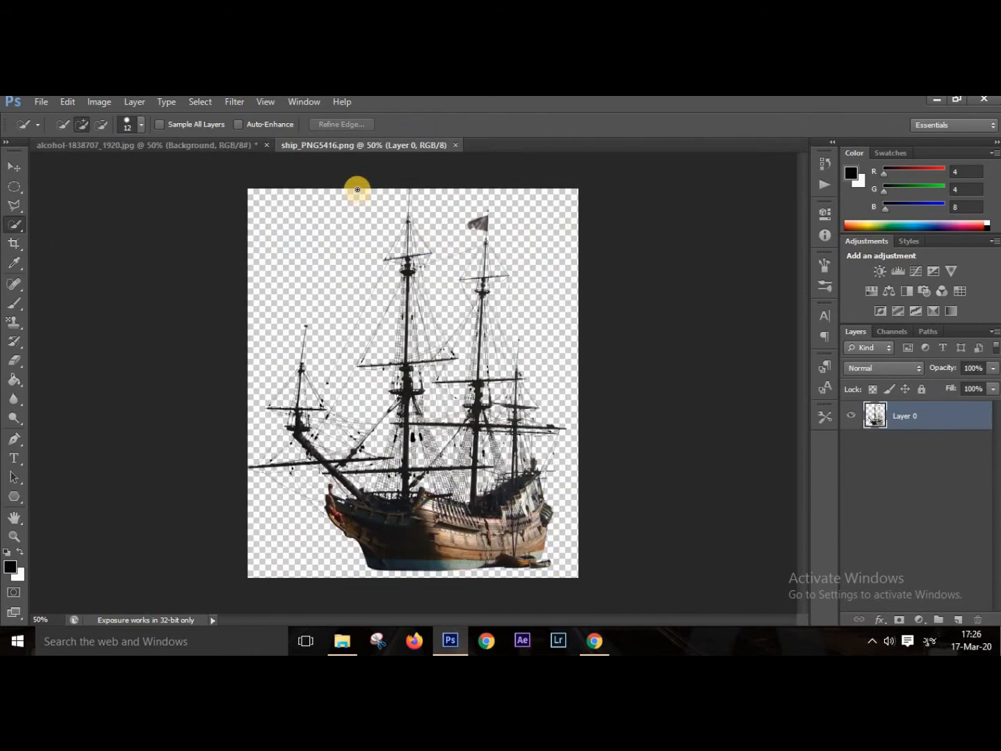
Open spilled-wine-glass-png-3-original from the vineBoat folder as a separate document
left_click(189, 145)
left_click(390, 556)
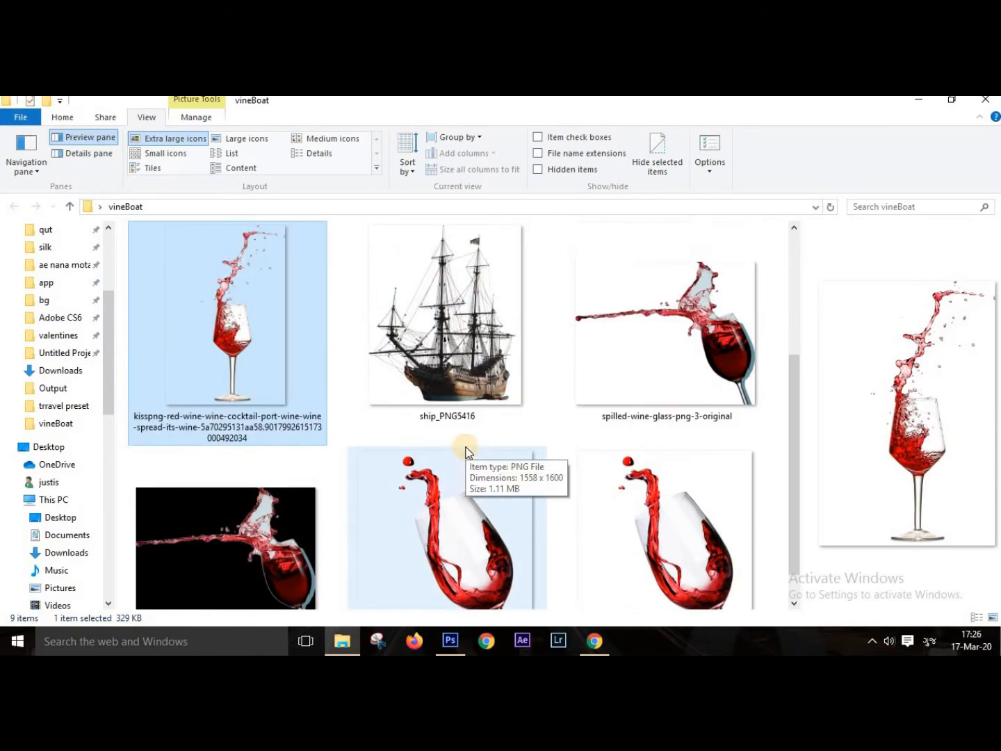
left_click_drag(641, 335, 535, 139)
Outline the wine splash above the glass rim, including its long thin stream, with the Polygonal Lasso
left_click(22, 205)
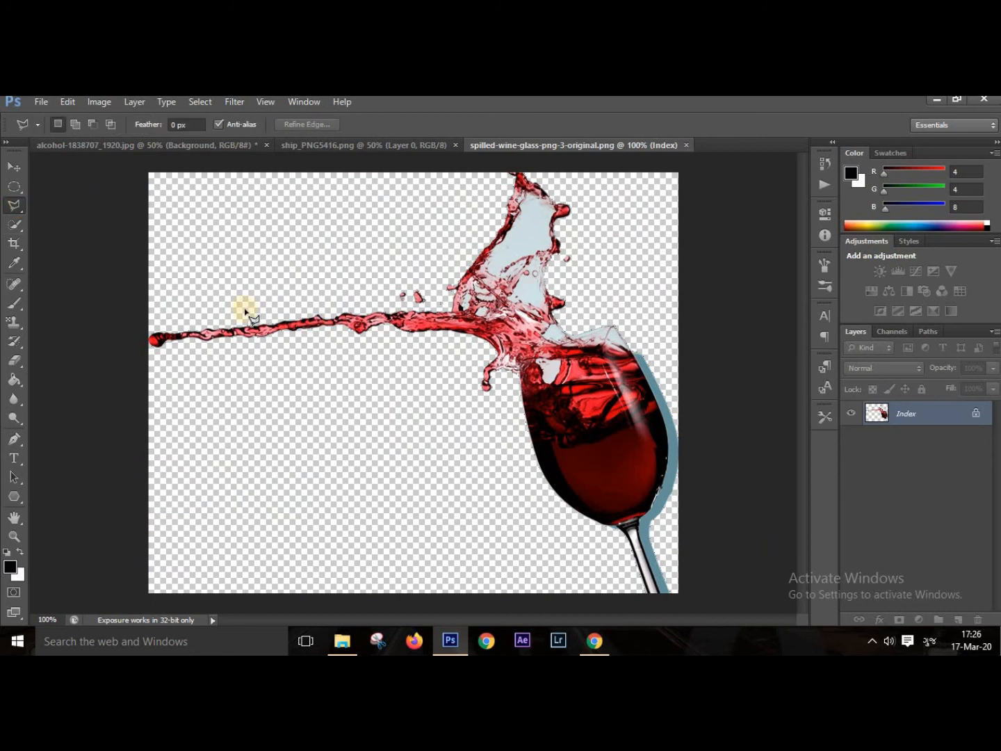
left_click(149, 316)
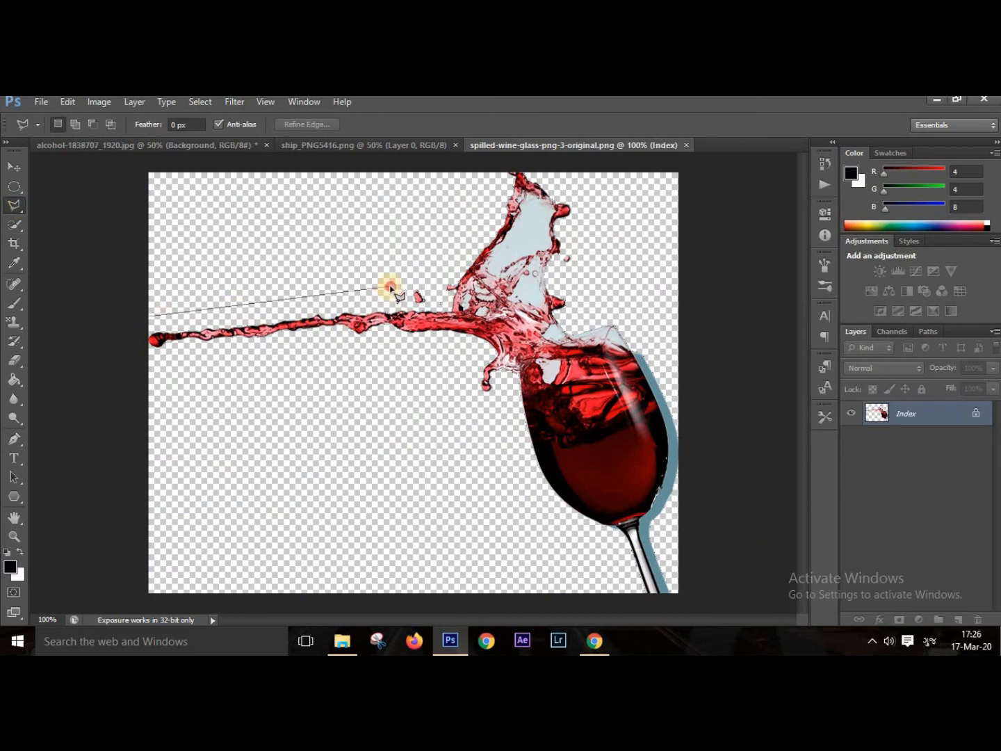
left_click(492, 172)
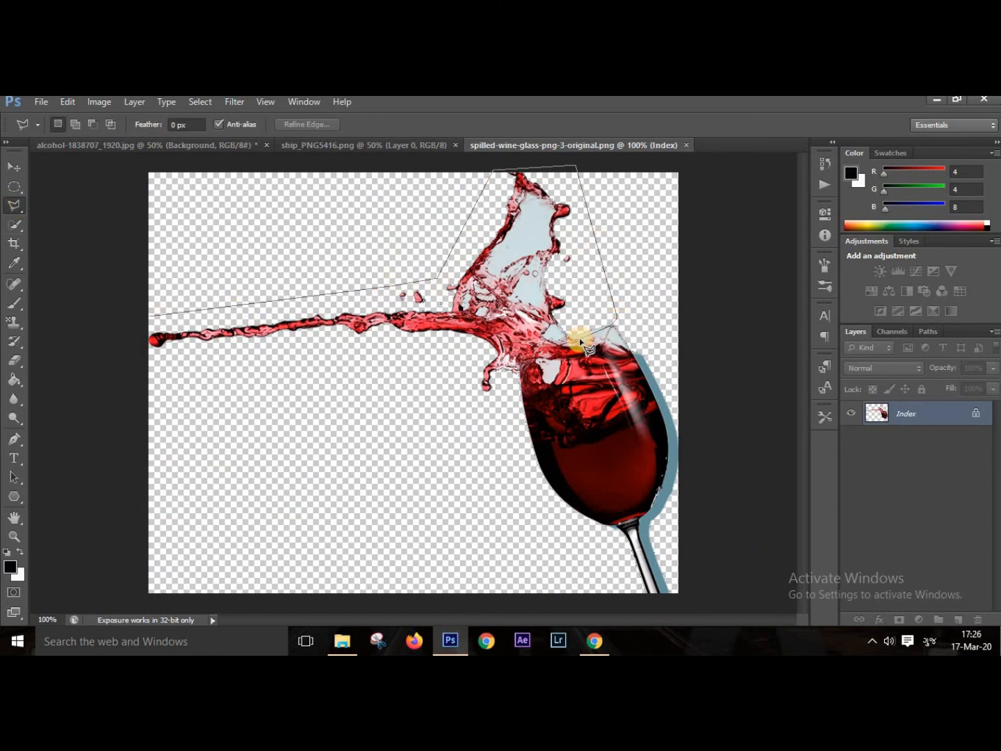
left_click(474, 407)
left_click(420, 379)
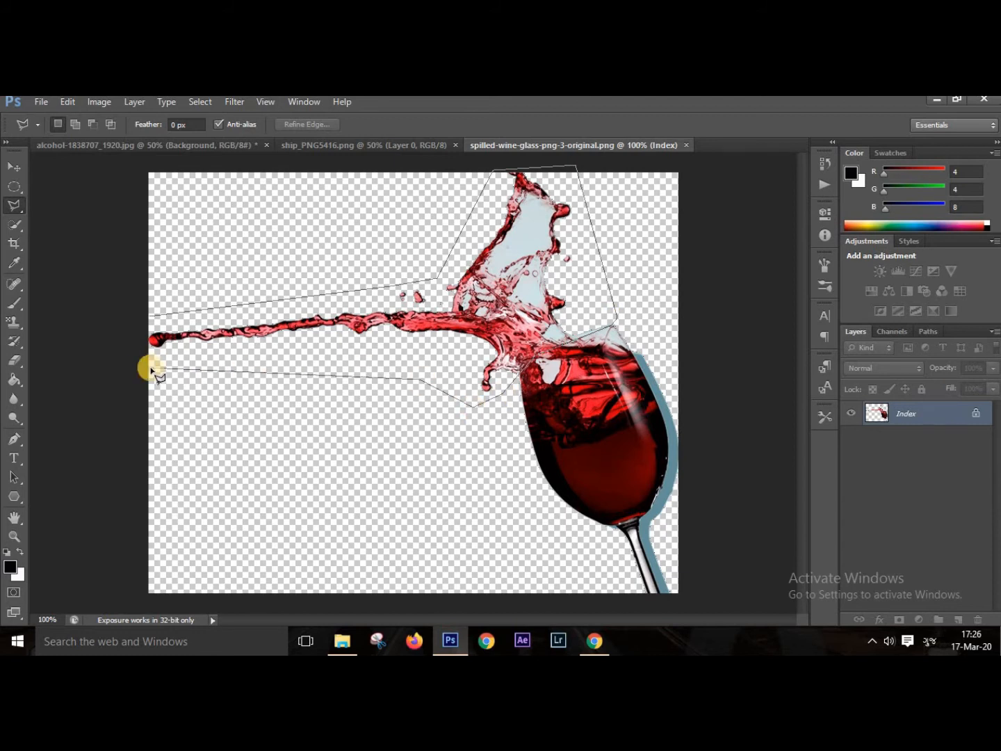
left_click(148, 318)
right_click(228, 334)
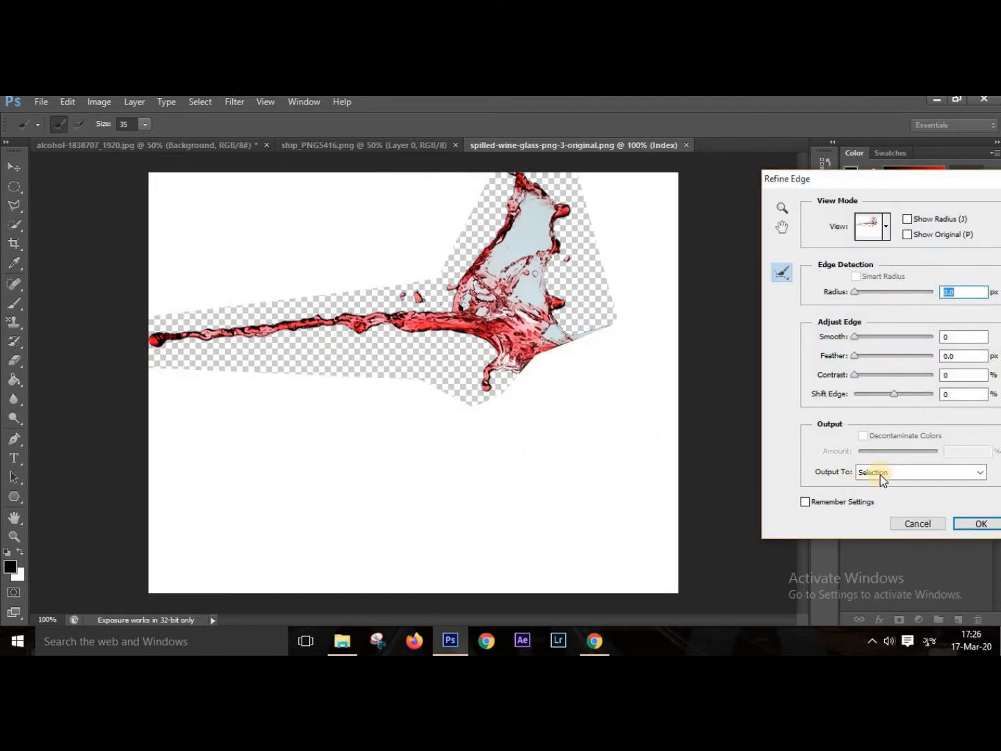
left_click(881, 475)
left_click(881, 473)
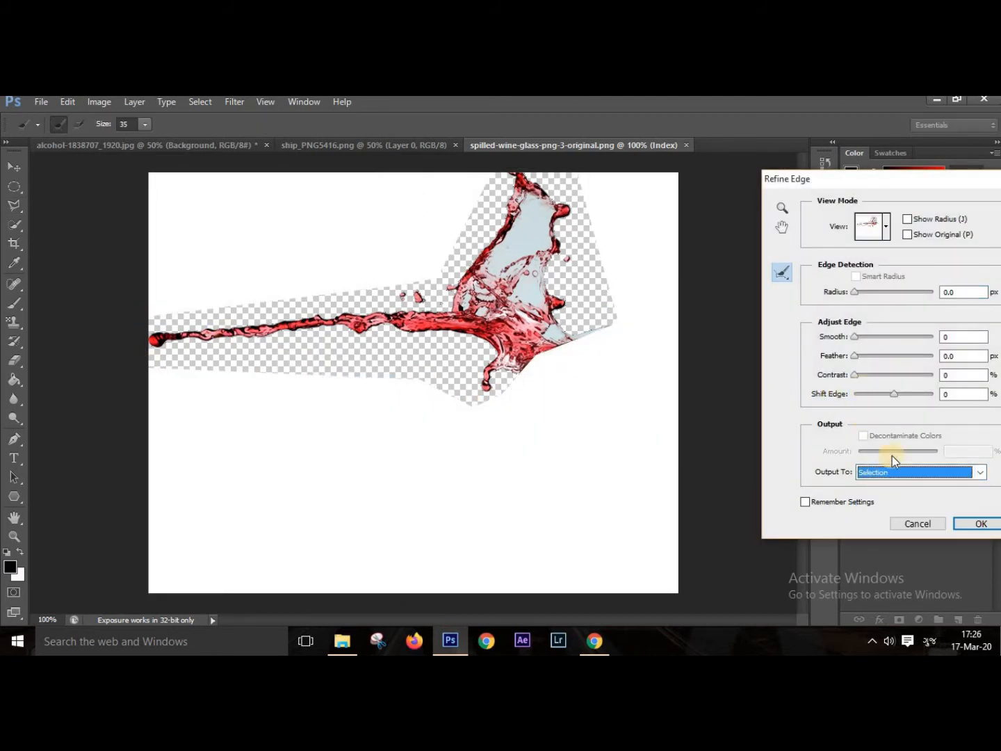
left_click(894, 472)
left_click(845, 502)
left_click(904, 523)
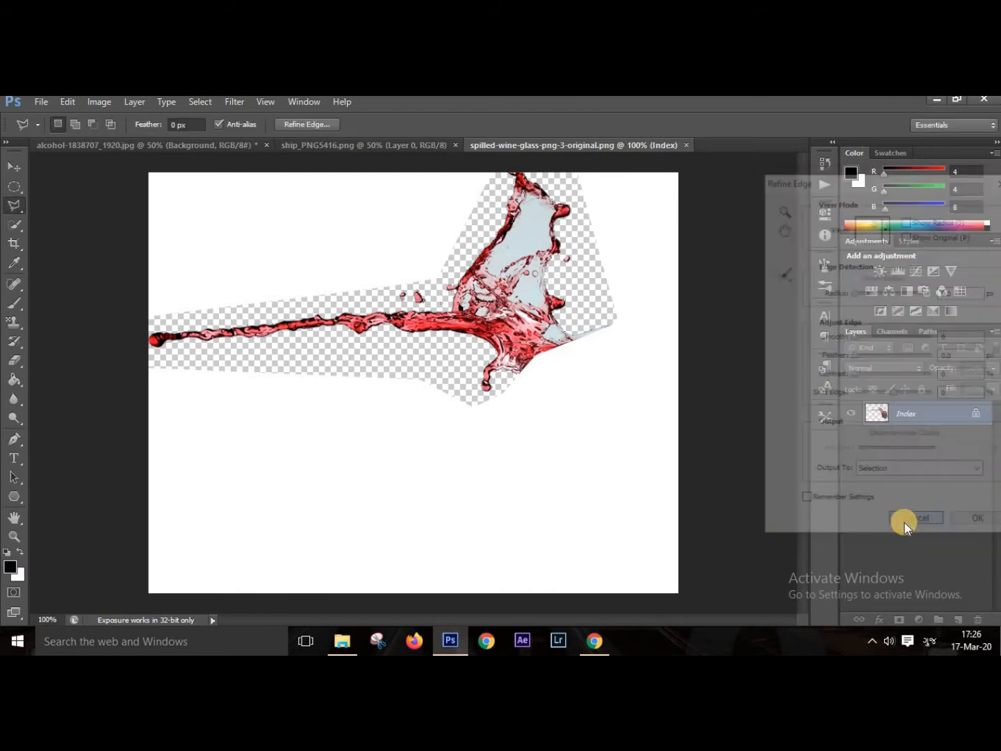
Move the selected splash into the alcohol scene, enlarge it and place it along the table below the spilling wine
left_click(13, 167)
left_click_drag(438, 297, 456, 552)
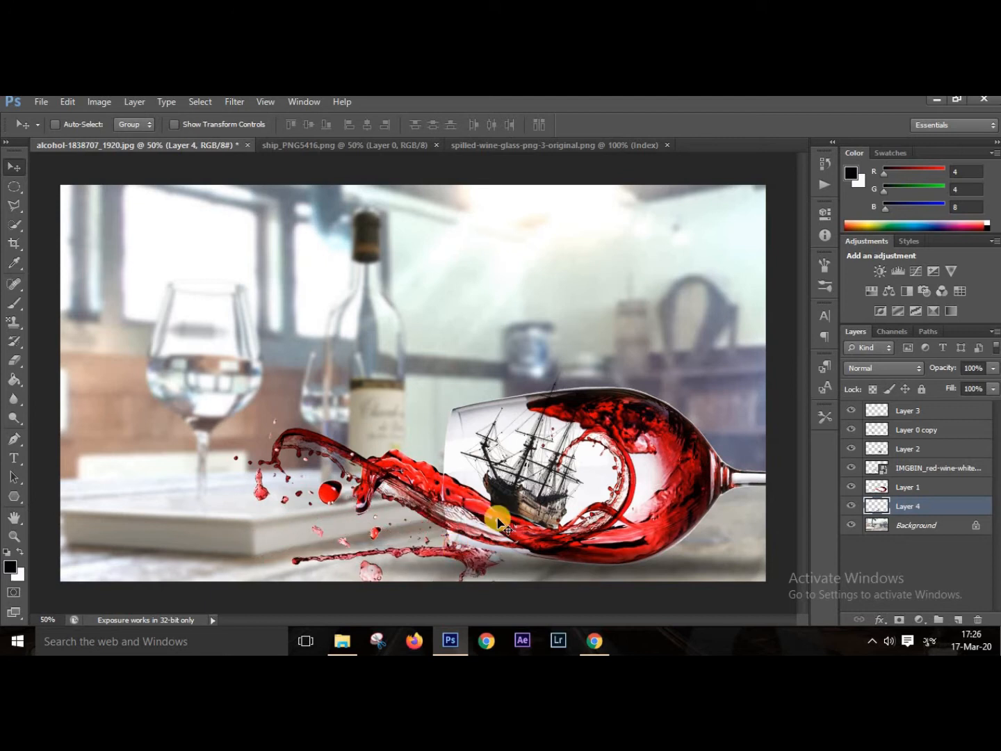
key("ctrl+t")
left_click_drag(527, 474, 578, 454)
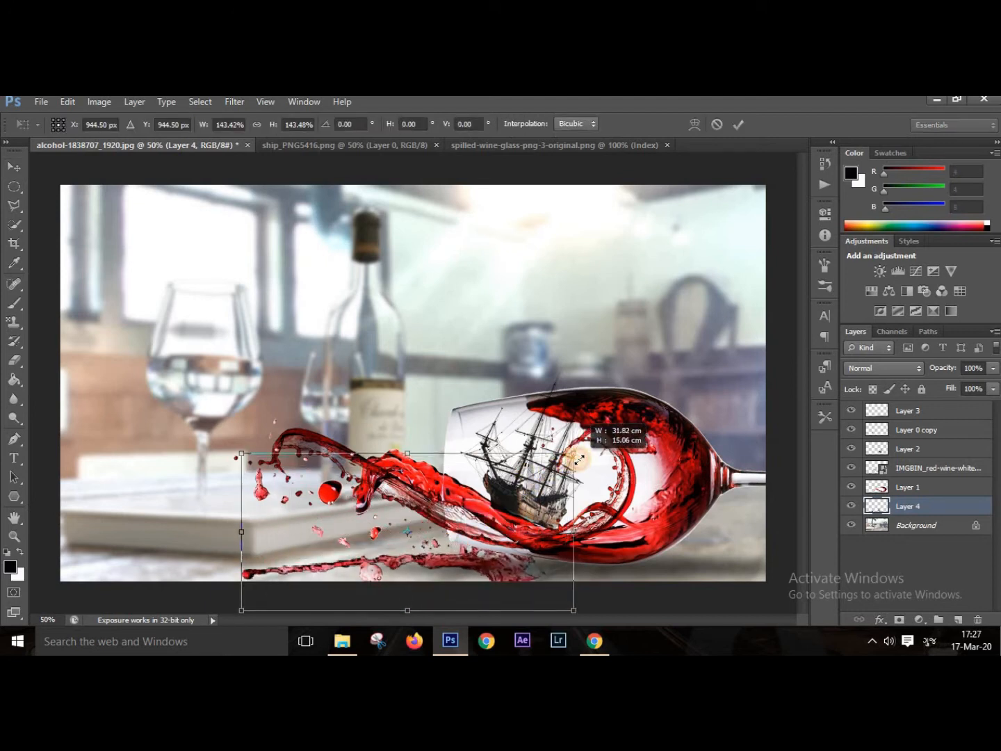
left_click_drag(547, 539, 571, 541)
left_click_drag(600, 454, 639, 435)
left_click_drag(588, 527, 501, 541)
double_click(502, 543)
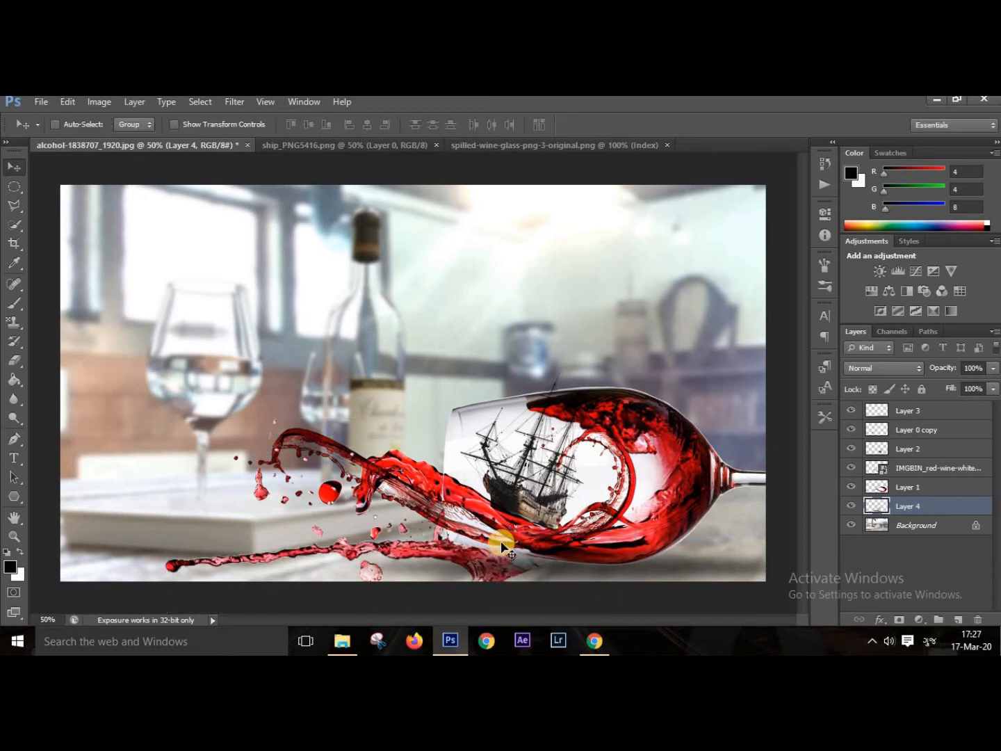
Set the blend mode of the new table splash layer to Multiply
left_click(844, 367)
left_click(865, 149)
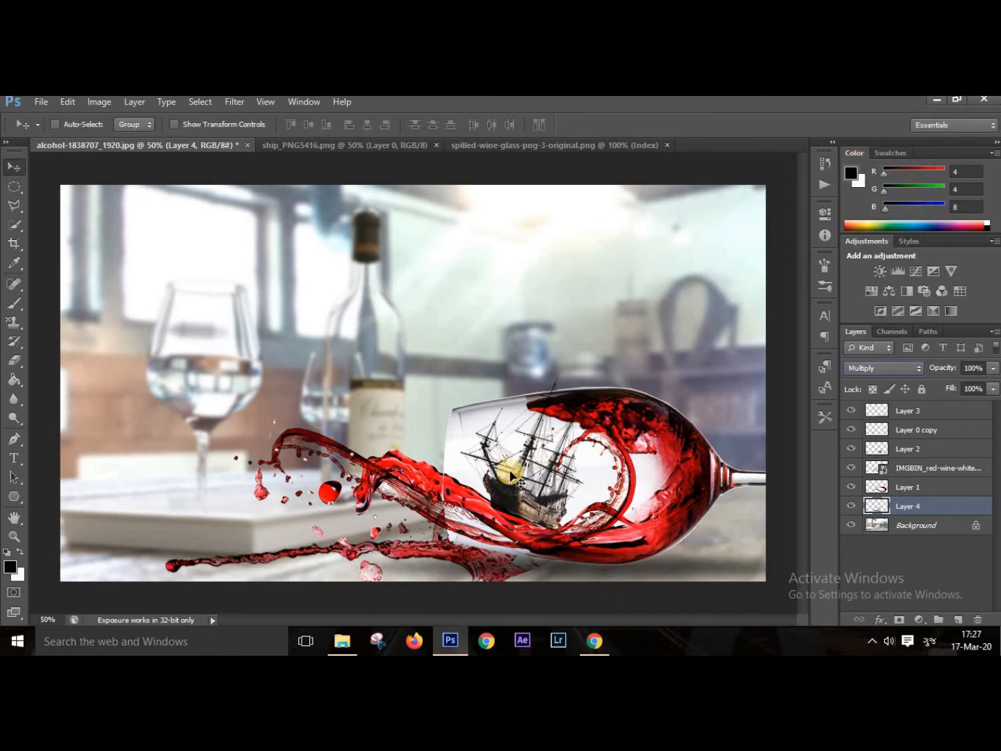
Bring another wine splash from the spilled-wine-glass document into the alcohol scene, enlarge it to about 169% and stack its layer above Layer 1
left_click(485, 143)
left_click_drag(487, 306, 191, 328)
left_click_drag(158, 537, 414, 454)
key("ctrl+t")
left_click_drag(373, 526, 462, 364)
left_click(916, 511)
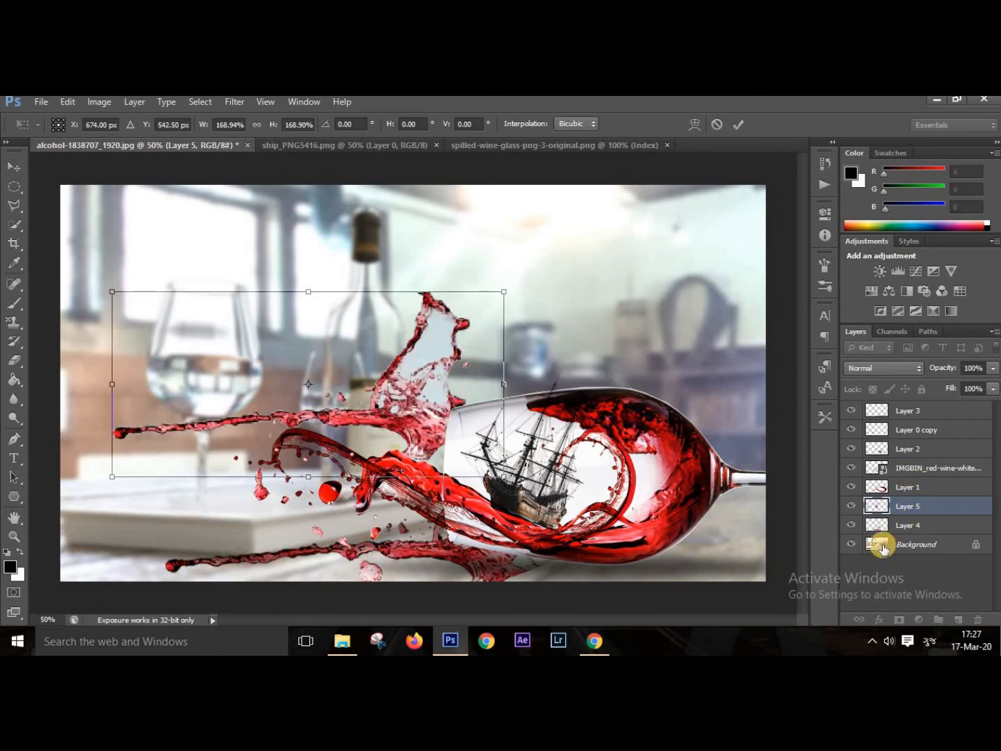
key("Return")
left_click_drag(951, 527, 922, 481)
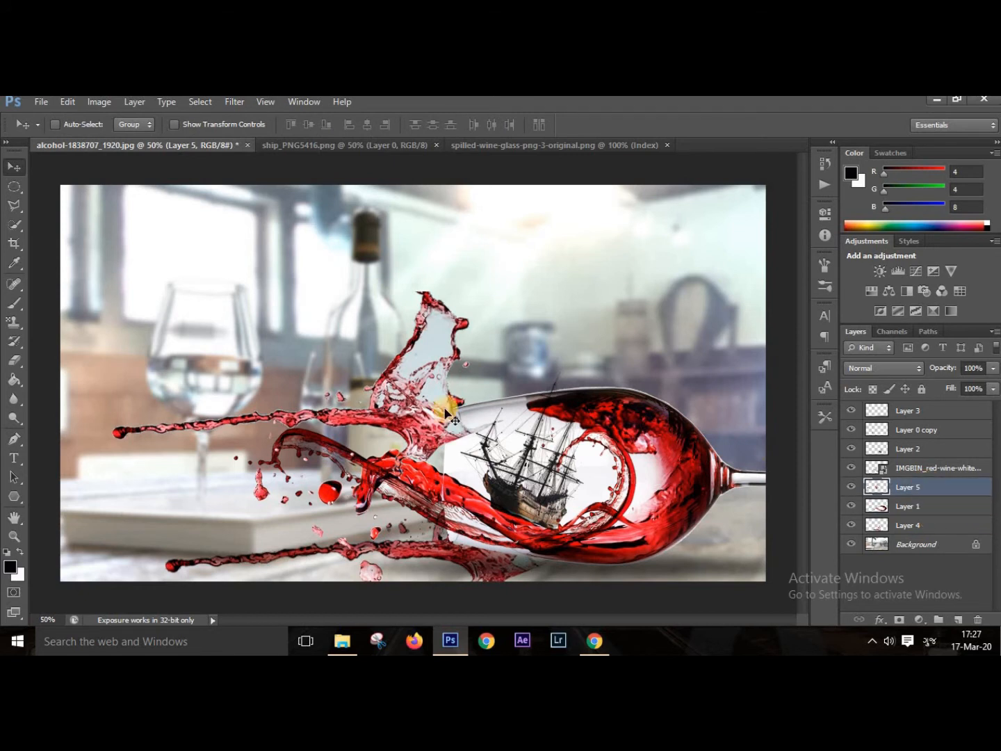
Rotate the new splash to -171.78°, scale it to 91.10% and place it over the table's lower-left corner of the scene
left_click_drag(448, 409, 37, 546)
key("ctrl+t")
left_click_drag(265, 556, 237, 549)
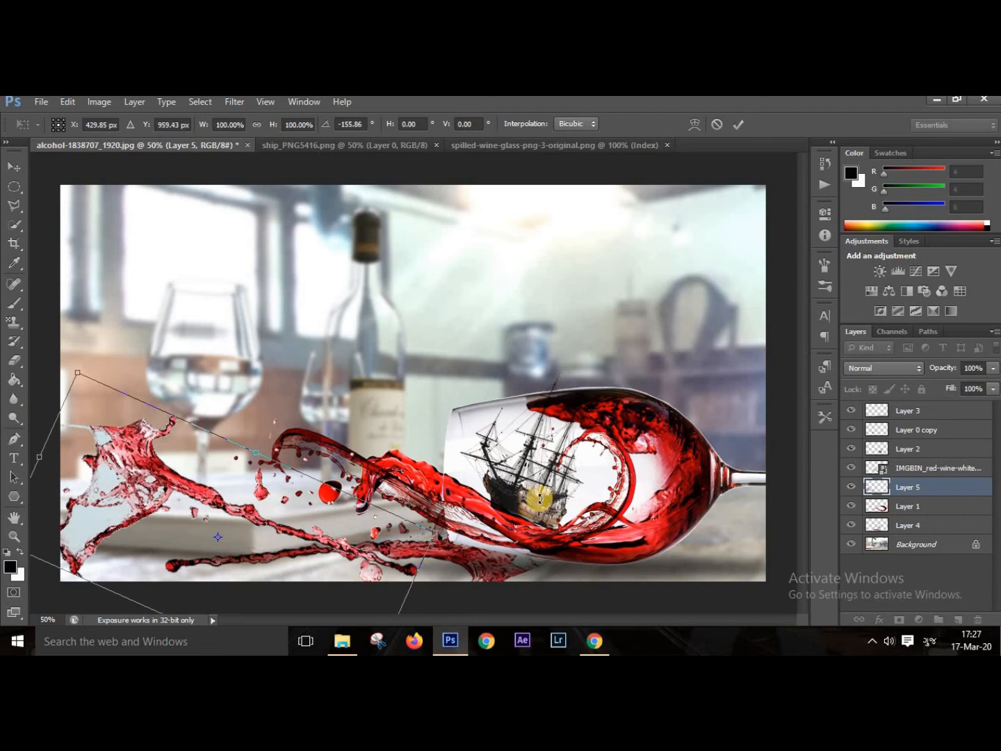
left_click_drag(538, 488, 547, 412)
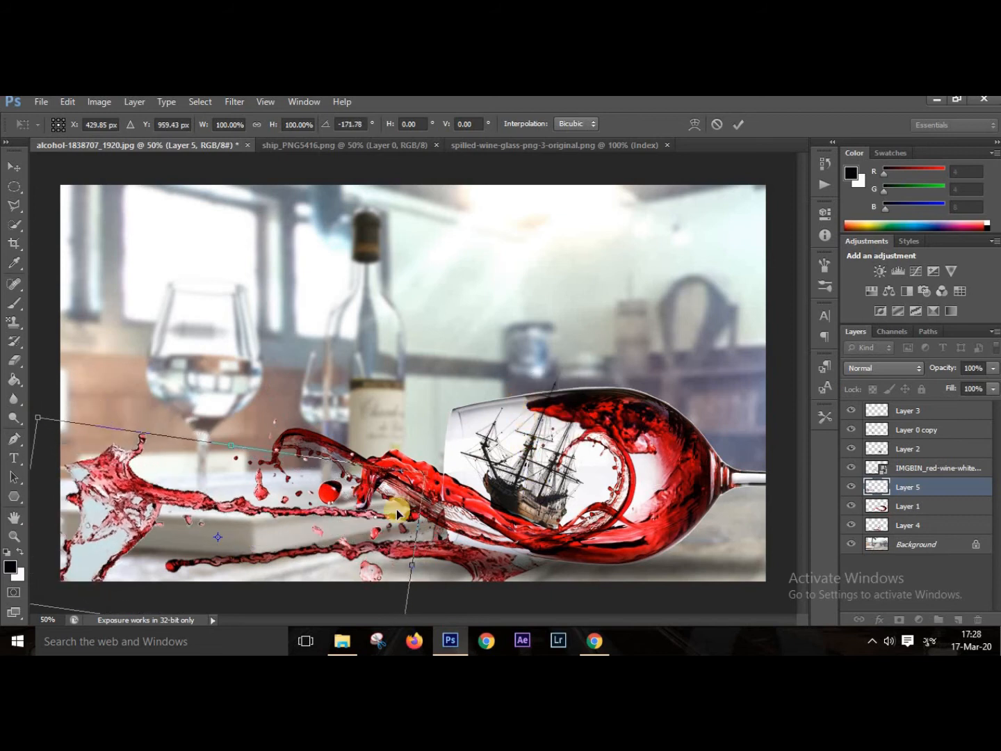
left_click_drag(397, 504, 356, 535)
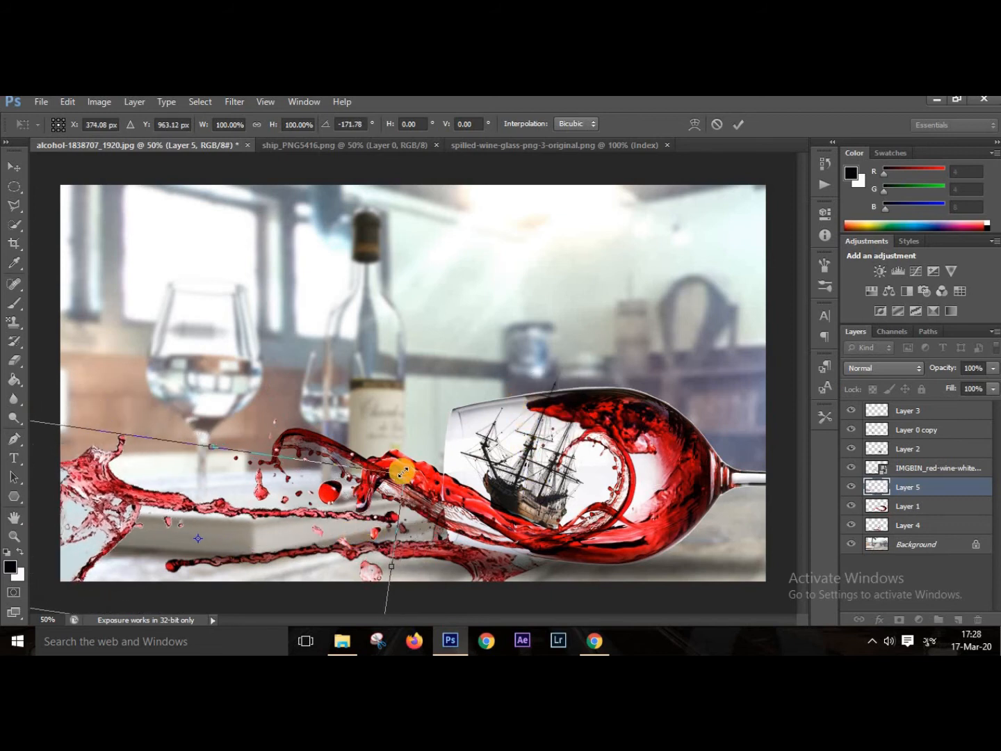
left_click_drag(403, 472, 386, 480)
left_click(364, 530, "alt")
left_click_drag(332, 519, 351, 535)
Try to set the new splash layer's blend mode to Multiply, and apply the splash's transform
left_click(854, 428)
left_click(862, 369)
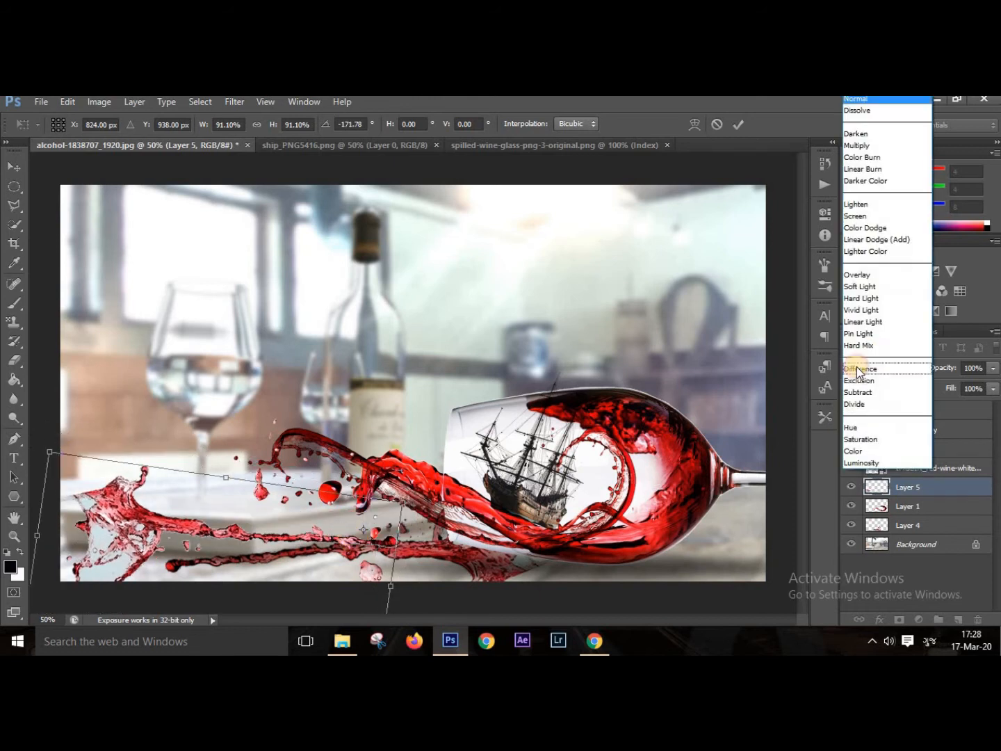
left_click(857, 140)
key("Return")
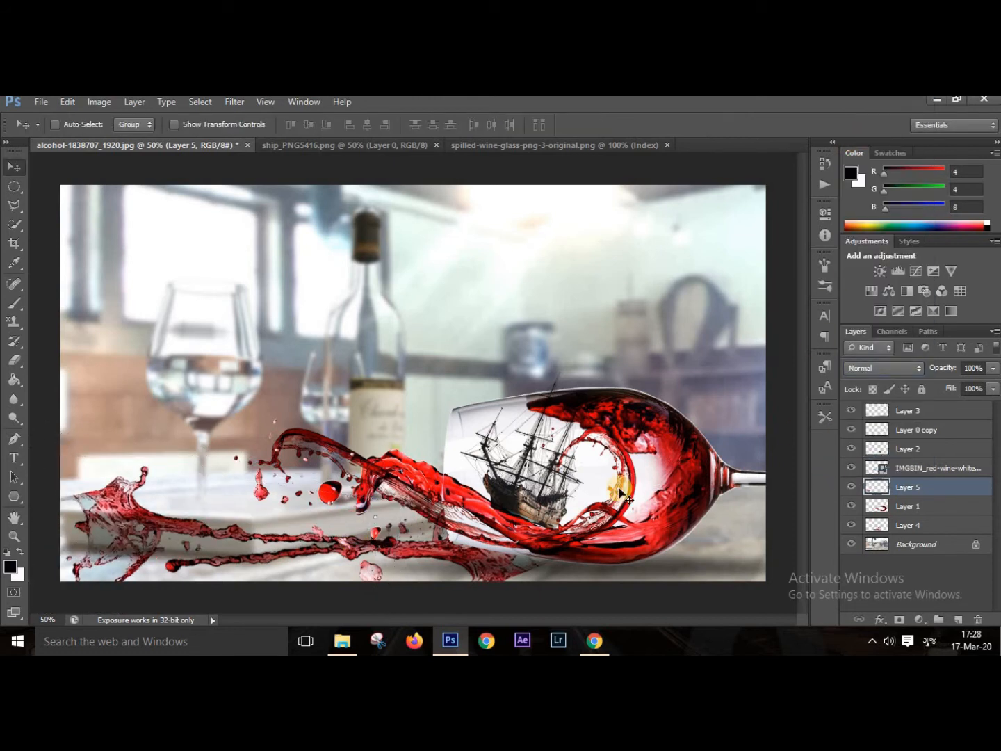
Try Multiply blending on Layer 1, return it to Normal, and set the layer's opacity to 75%
left_click(908, 509)
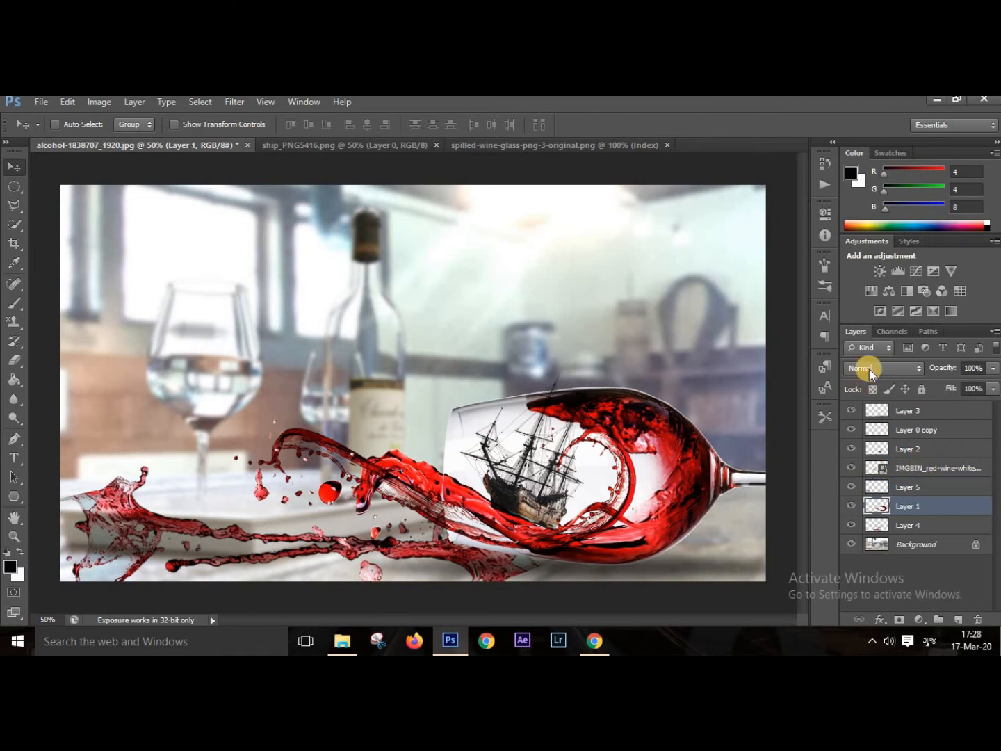
left_click(870, 368)
left_click(862, 151)
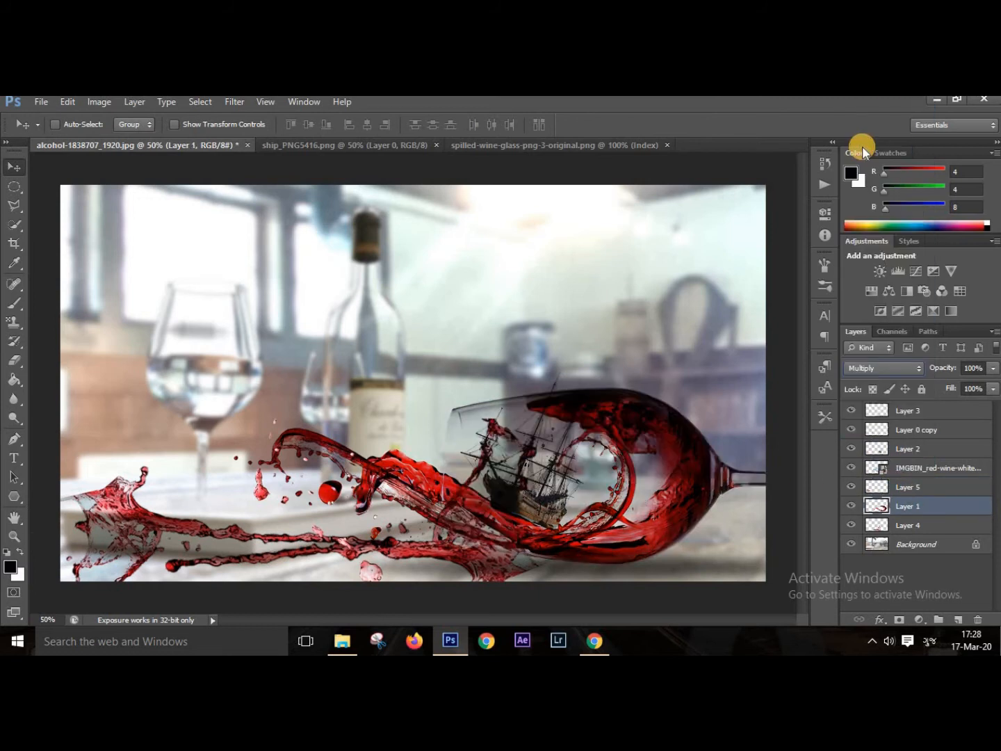
left_click(879, 373)
left_click(862, 101)
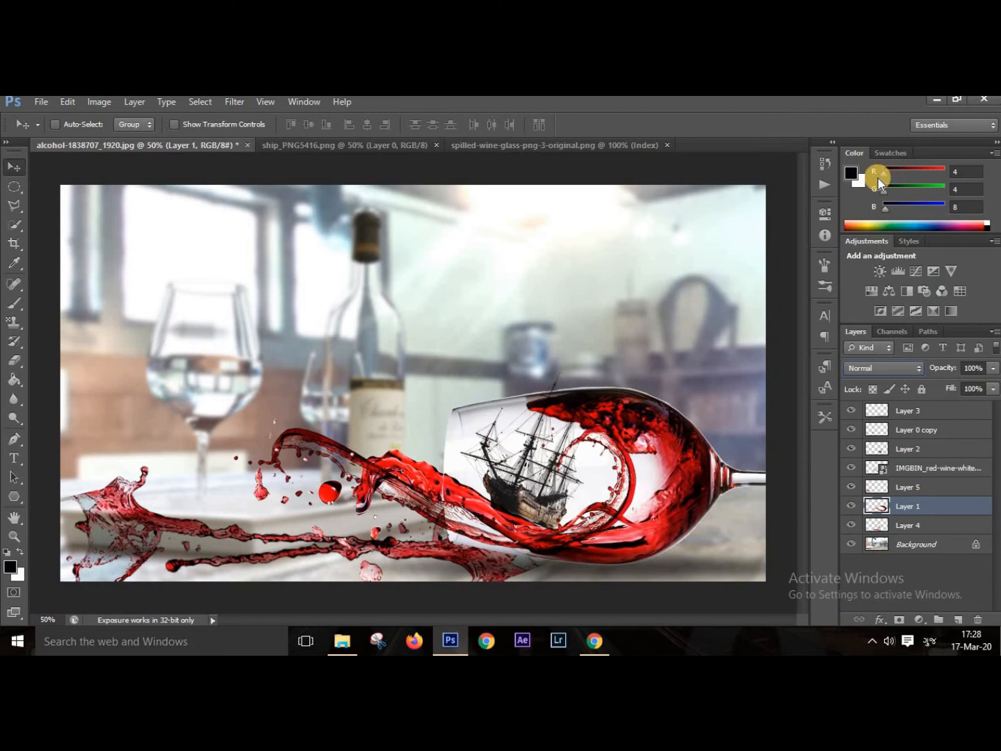
left_click(994, 369)
left_click_drag(994, 385, 976, 386)
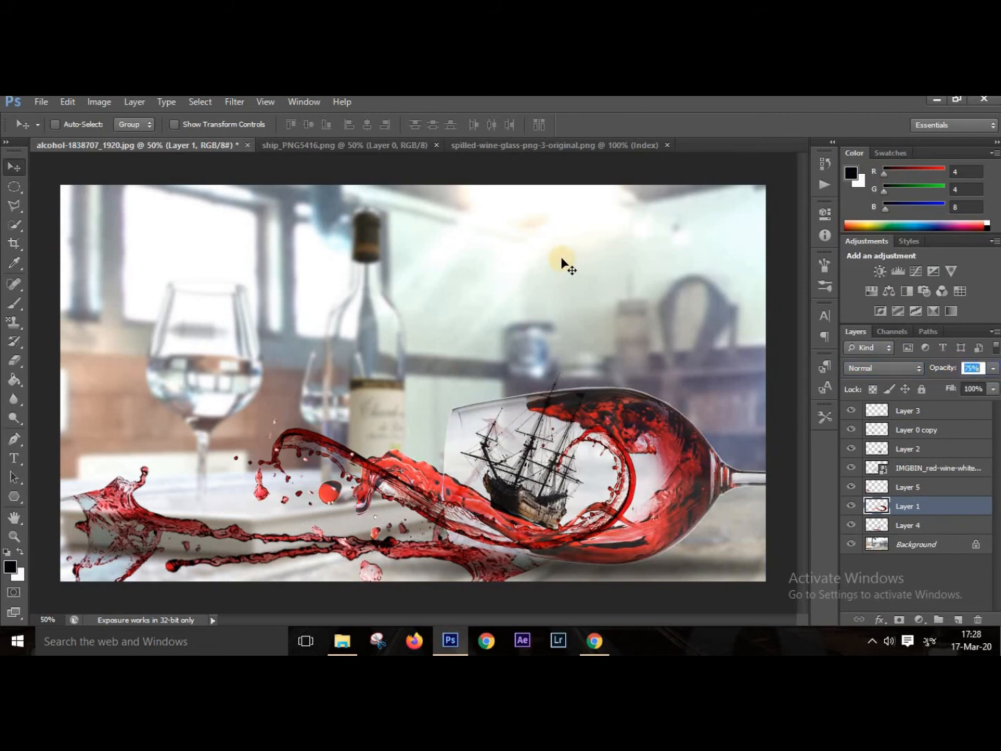
Try merging Layer 1 down into the layer beneath it, and undo the merge
left_click(127, 100)
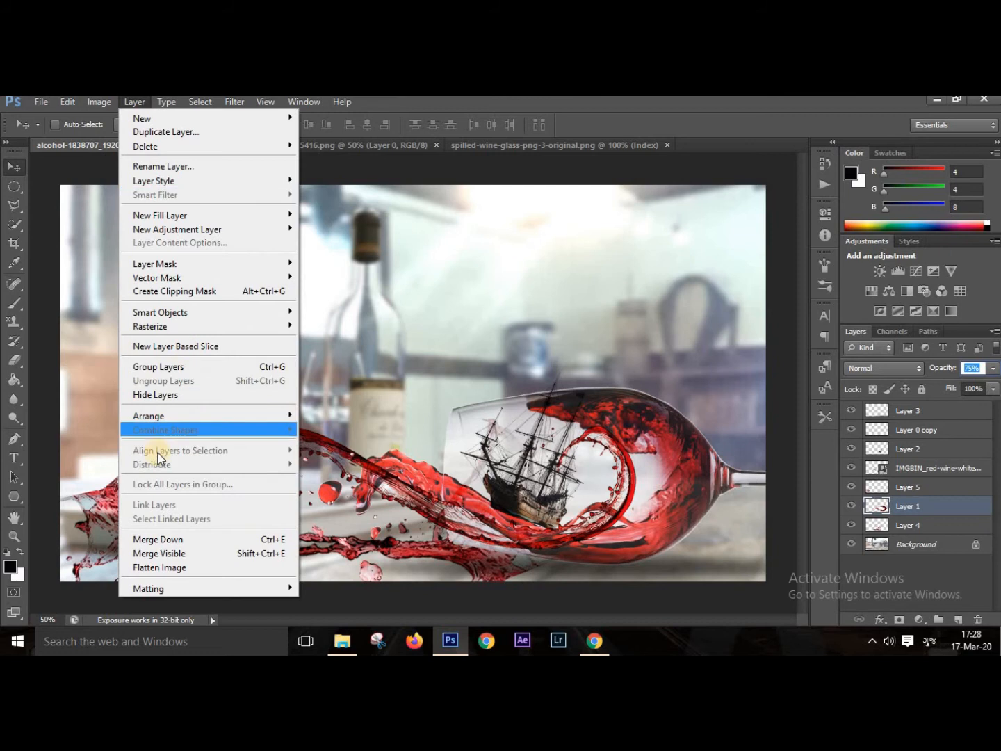
left_click(209, 540)
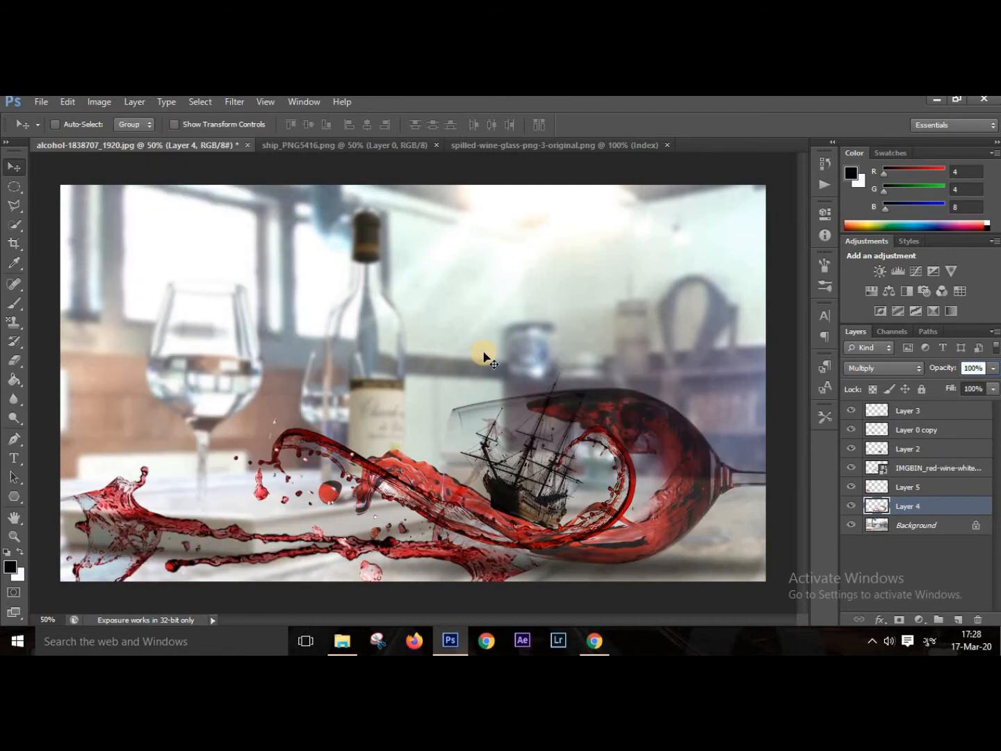
left_click(73, 103)
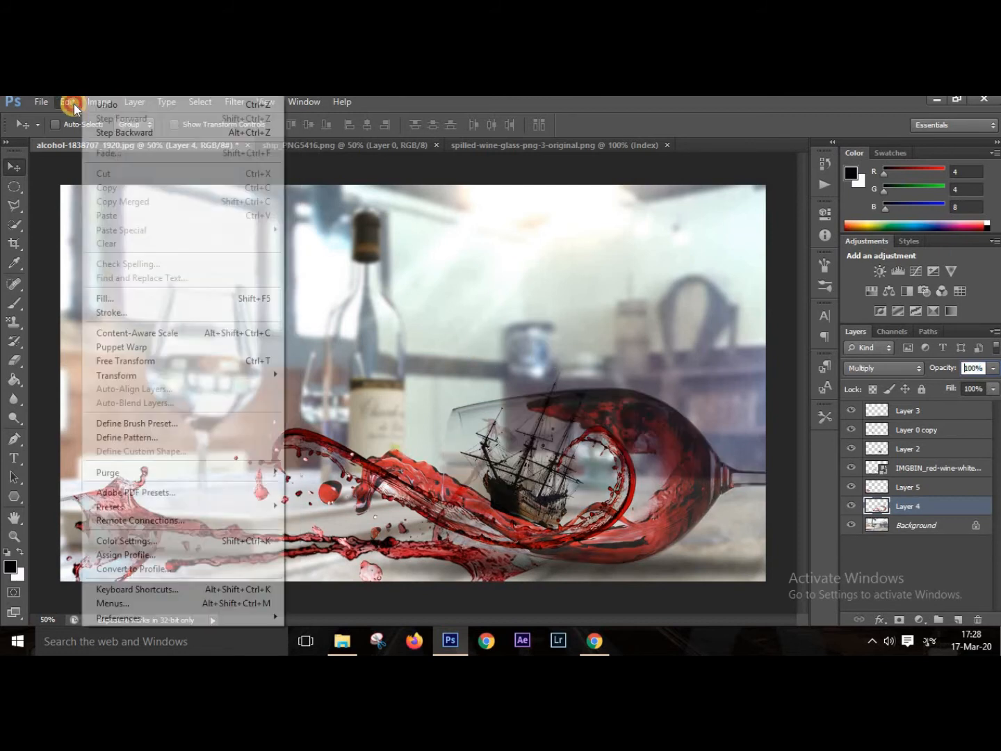
left_click(96, 137)
Flatten the composite into a single background layer
left_click(133, 104)
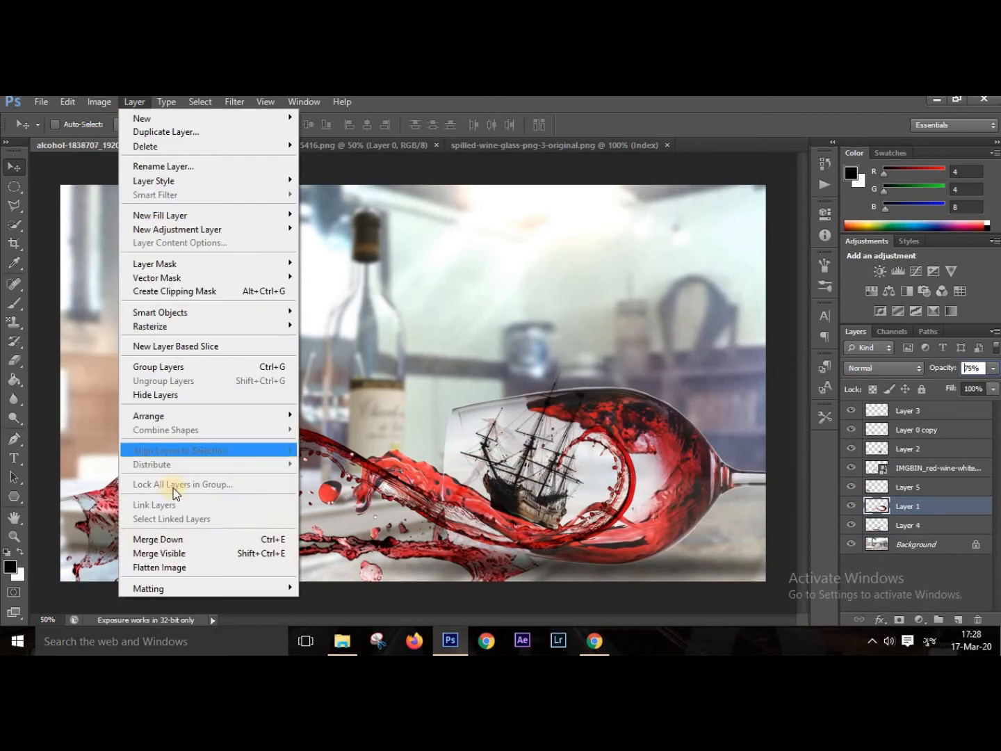
left_click(174, 566)
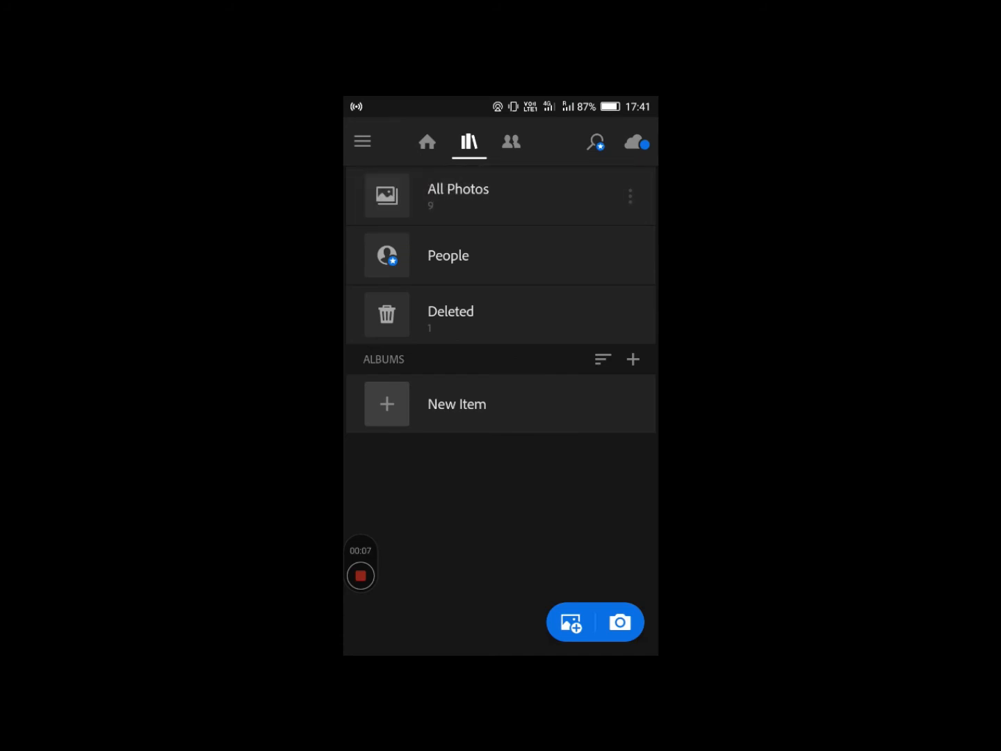
Switch to Lightroom mobile, open the wine glass composite from All Photos, and try the Auto adjustment before undoing it
left_click(459, 196)
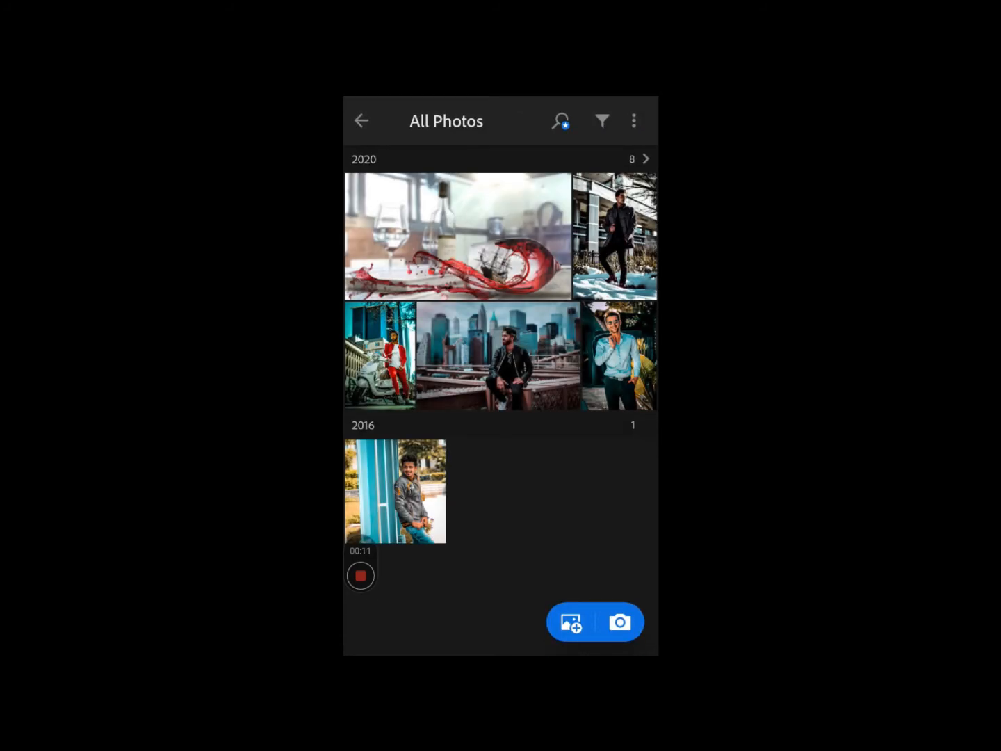
left_click(458, 237)
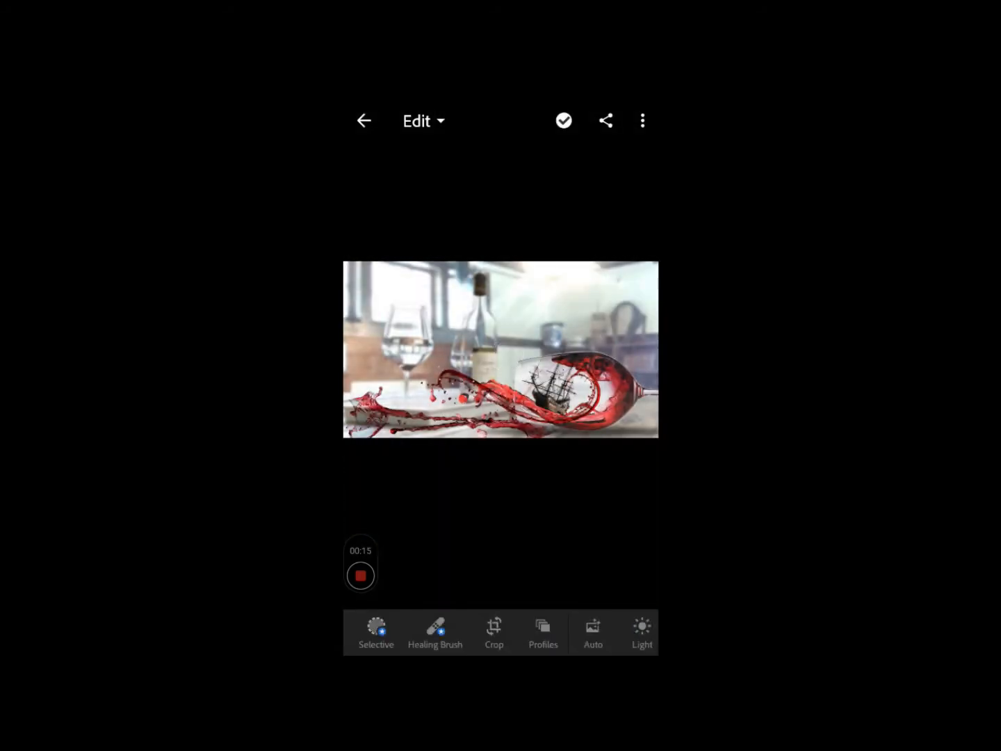
left_click(593, 628)
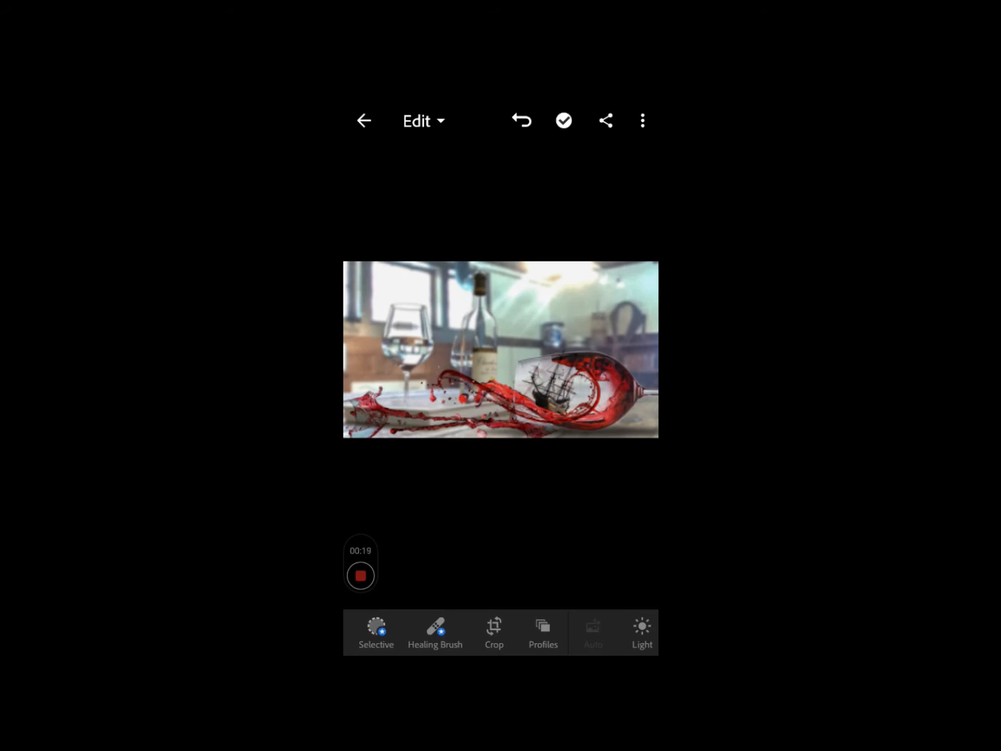
left_click_drag(591, 632, 500, 633)
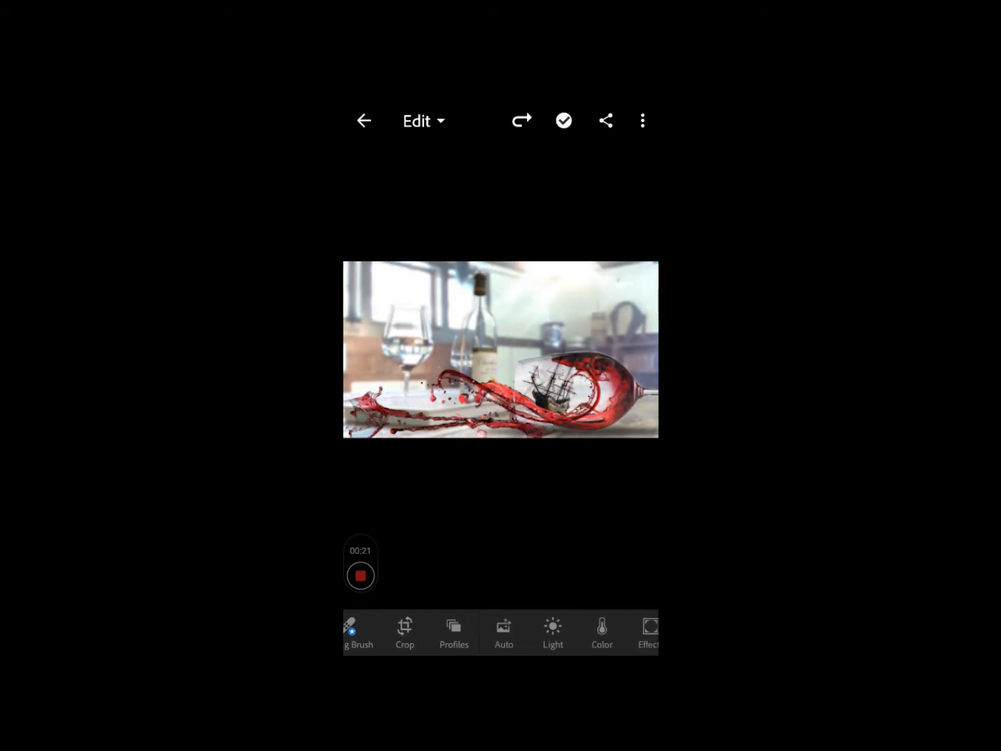
Set the photo's light adjustments to Contrast 47, Highlights 39 and Shadows -43
left_click(523, 630)
left_click_drag(501, 542, 568, 542)
scroll(501, 529, "down", 1)
scroll(500, 529, "down", 1)
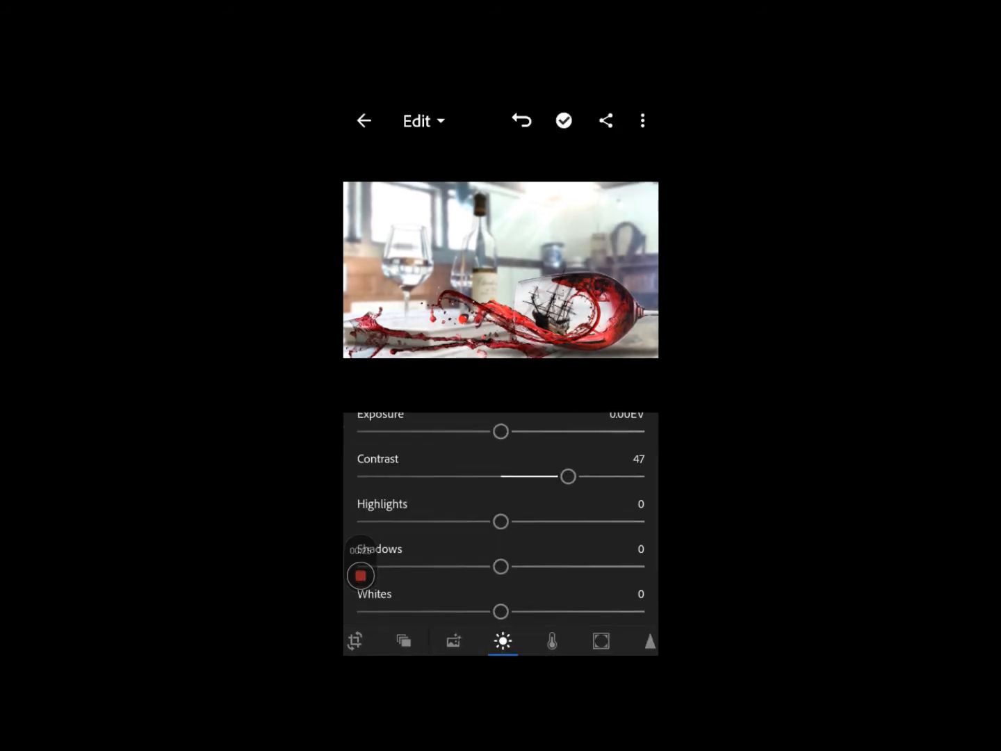
left_click_drag(501, 521, 439, 513)
scroll(501, 530, "down", 1)
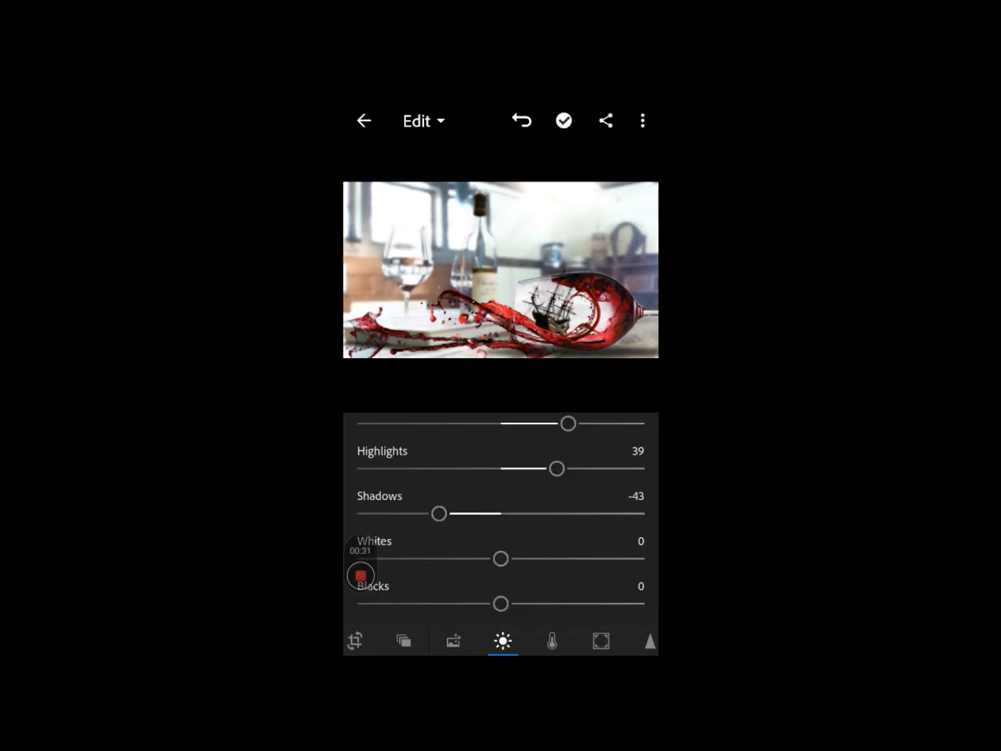
Set the photo's Whites to 44 and Blacks to -40
scroll(502, 507, "down", 1)
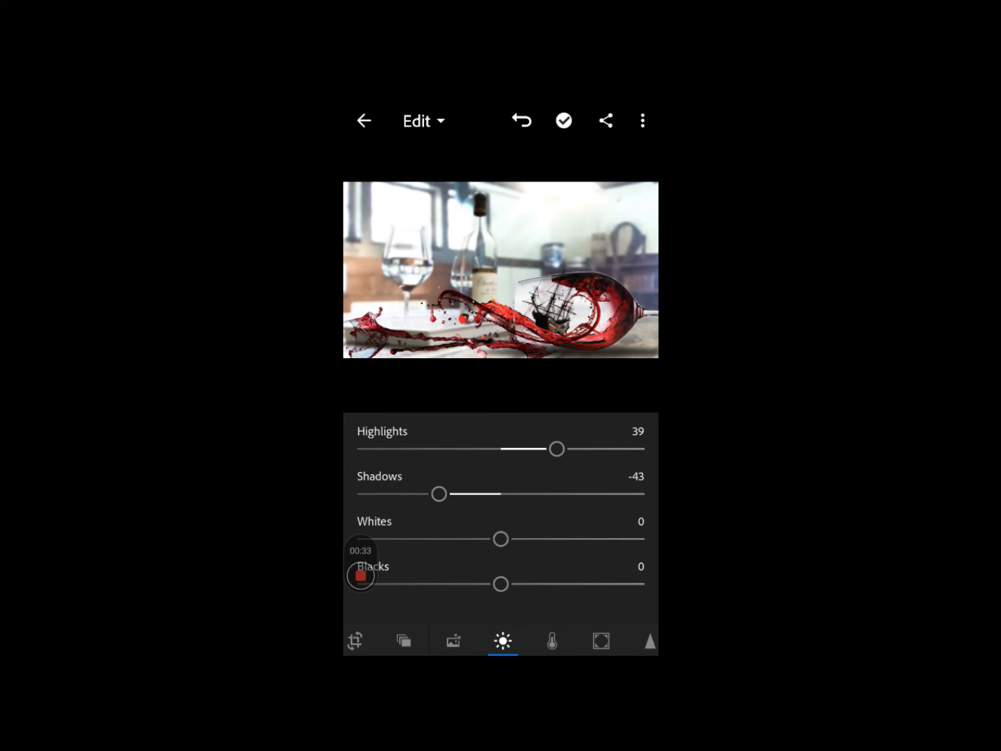
left_click_drag(501, 540, 564, 540)
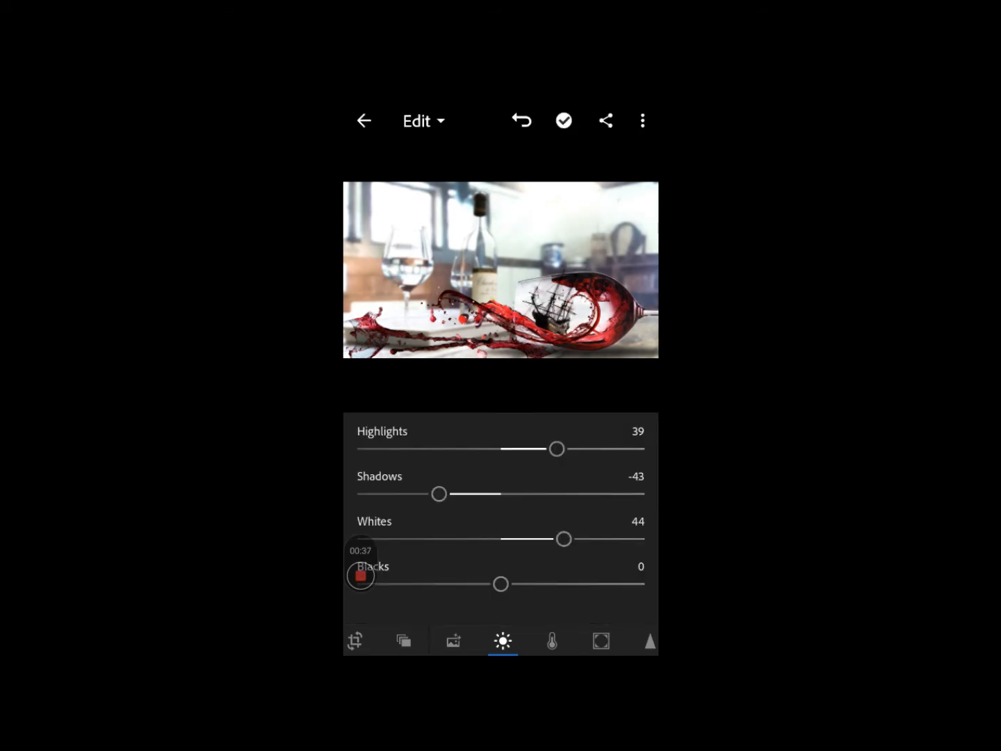
left_click_drag(500, 584, 443, 584)
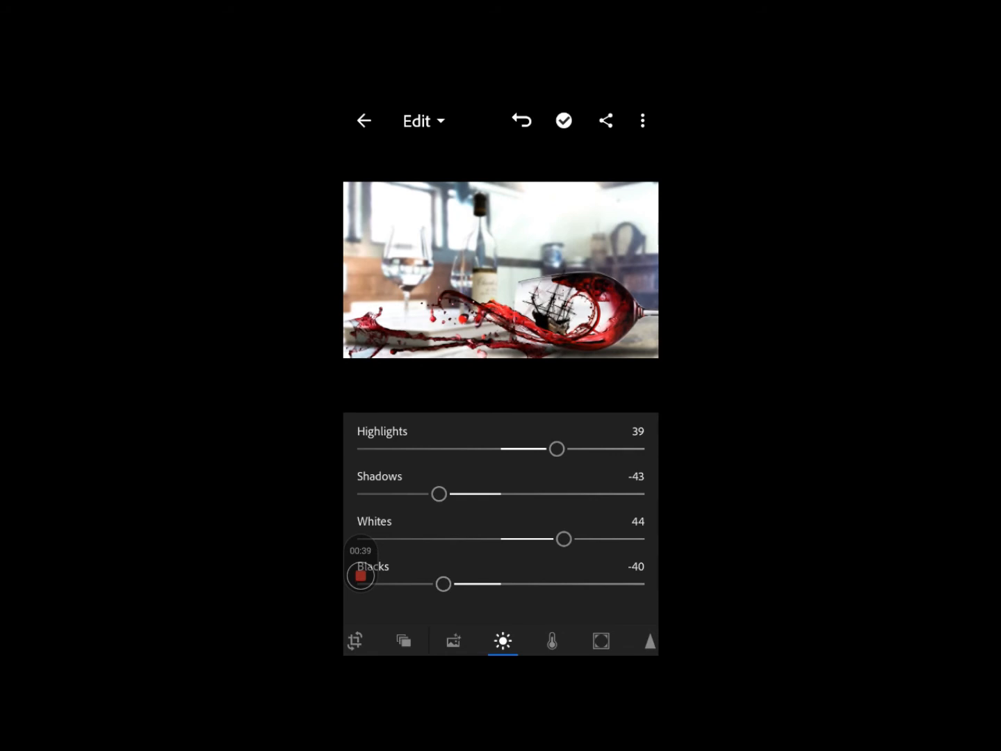
In the Color Mix, set the red range's Saturation to 37 and Luminance to -46, and shift its Hue towards magenta
left_click(552, 641)
left_click_drag(501, 574, 494, 574)
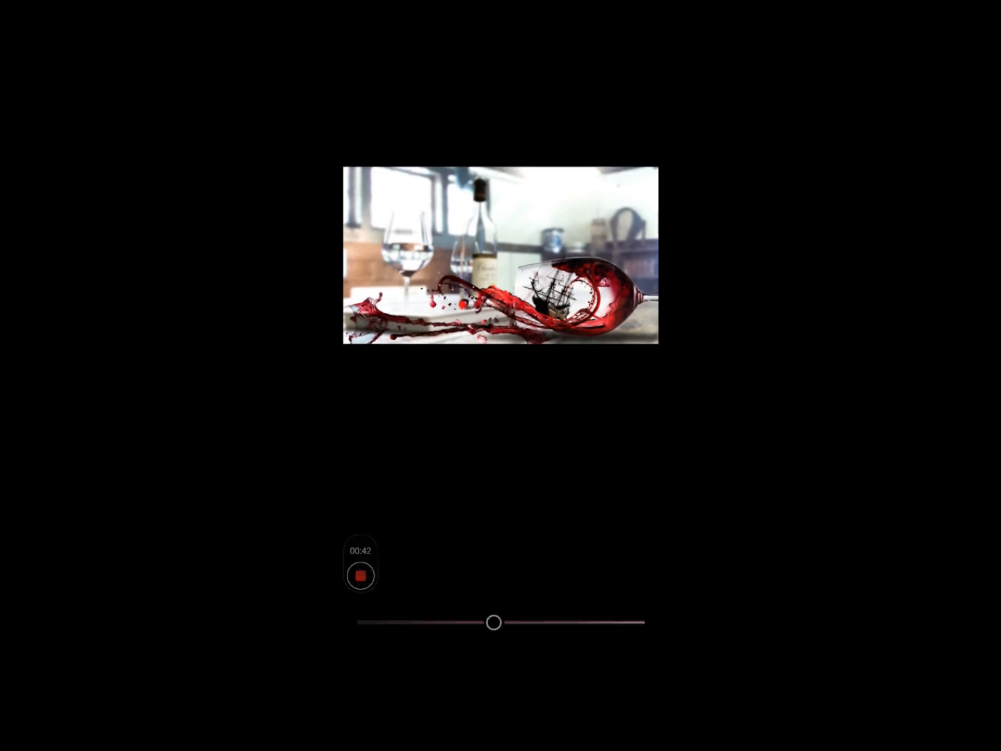
left_click_drag(493, 622, 435, 622)
left_click_drag(501, 577, 553, 577)
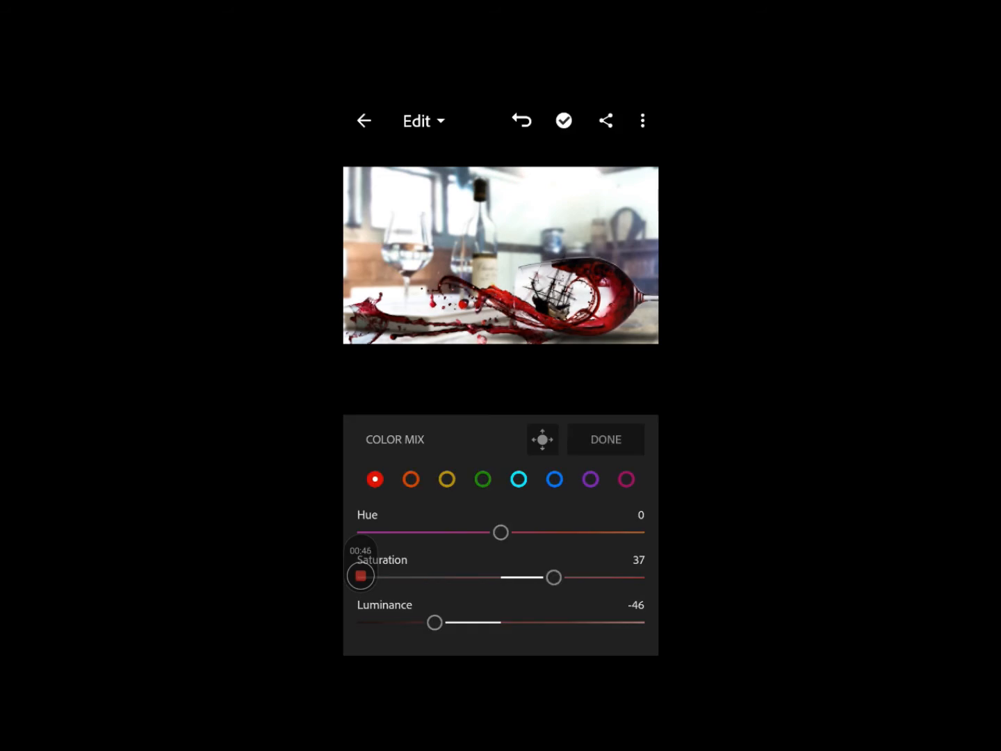
left_click_drag(501, 532, 434, 532)
Set the orange range in the Color Mix to Hue -47, Saturation 33 and Luminance -38
left_click(411, 479)
left_click_drag(501, 623, 446, 622)
left_click_drag(510, 578, 548, 578)
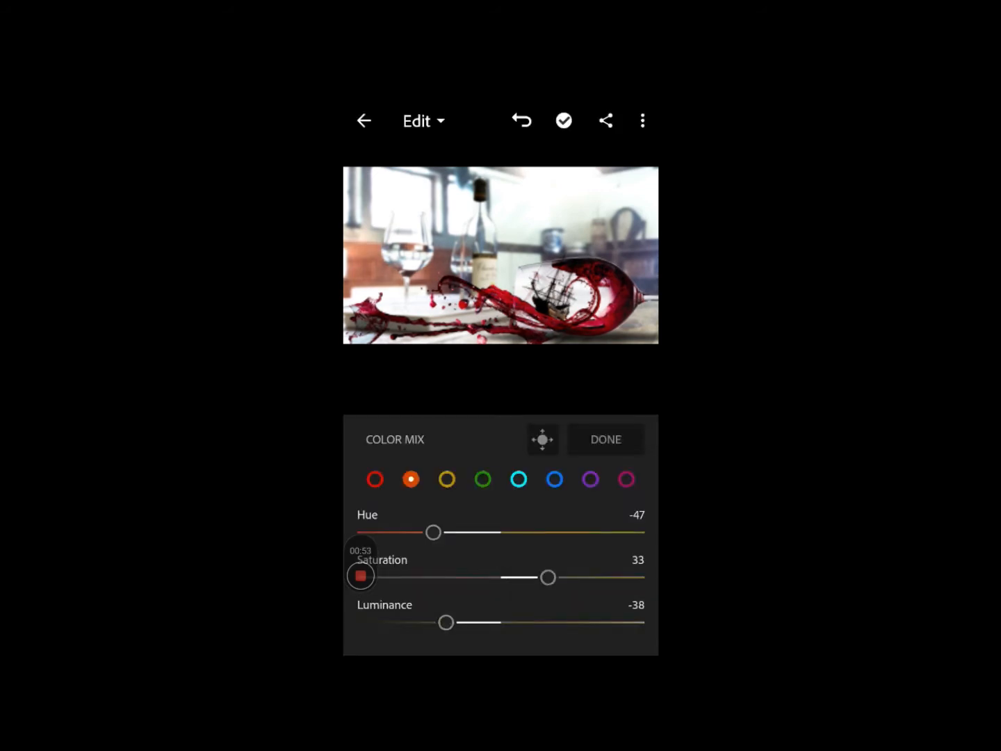
Set the yellow range in the Color Mix to Hue 37, Saturation 33 and Luminance -40
left_click(448, 478)
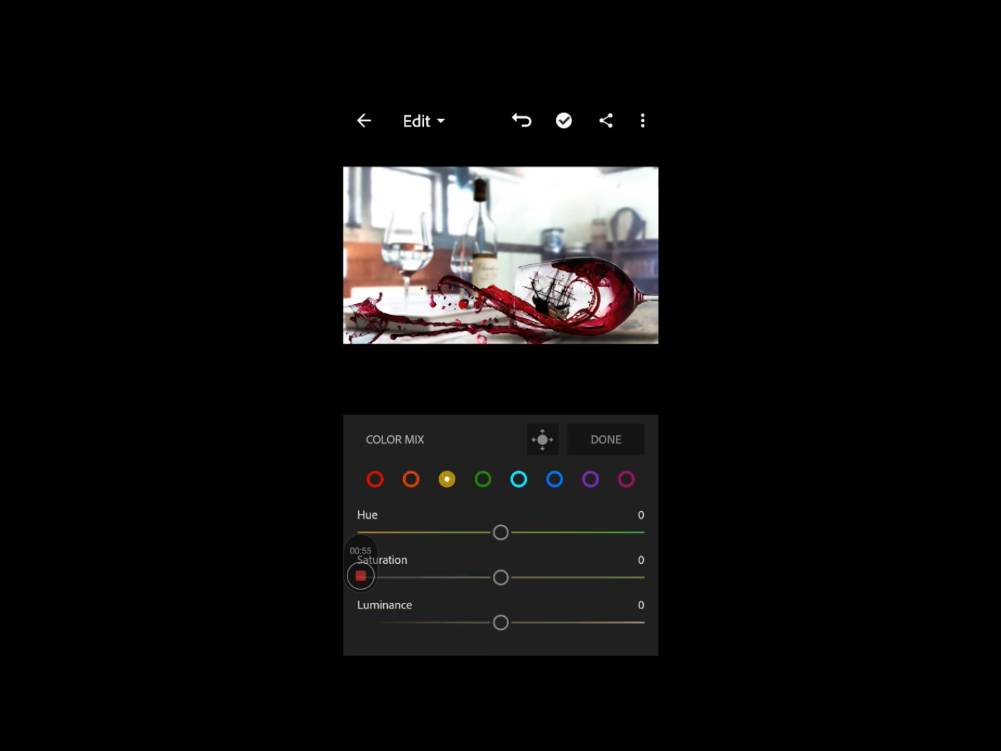
left_click_drag(501, 532, 553, 532)
left_click_drag(501, 623, 443, 623)
left_click_drag(501, 577, 547, 577)
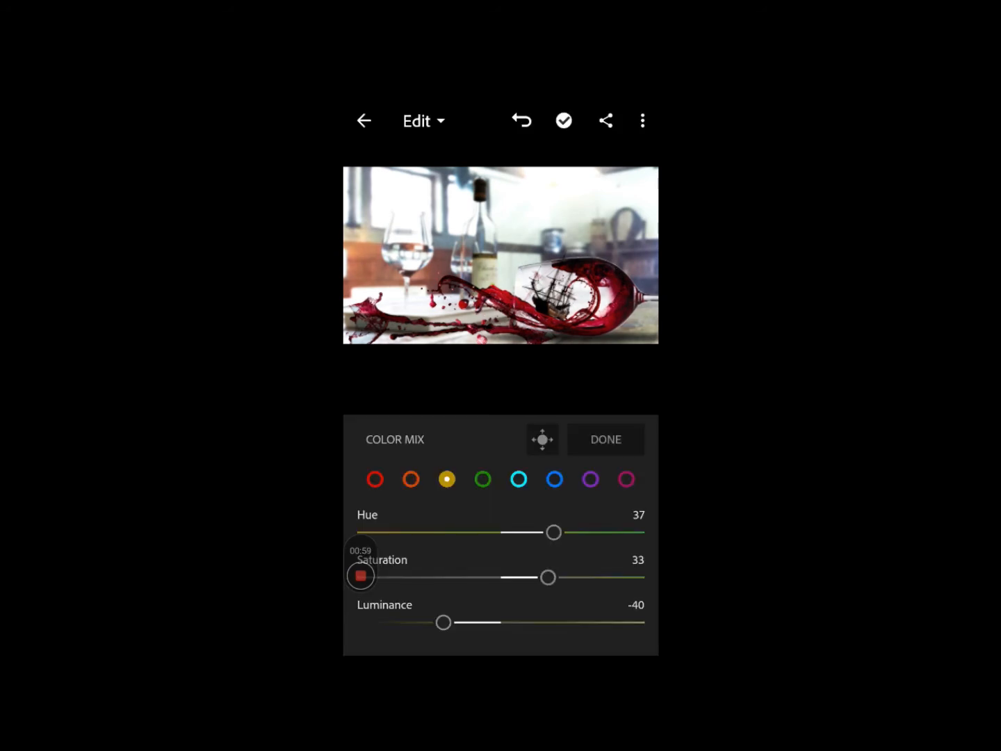
Set the green range in the Color Mix to Hue -55, Saturation 39 and Luminance -51
left_click_drag(501, 622, 428, 622)
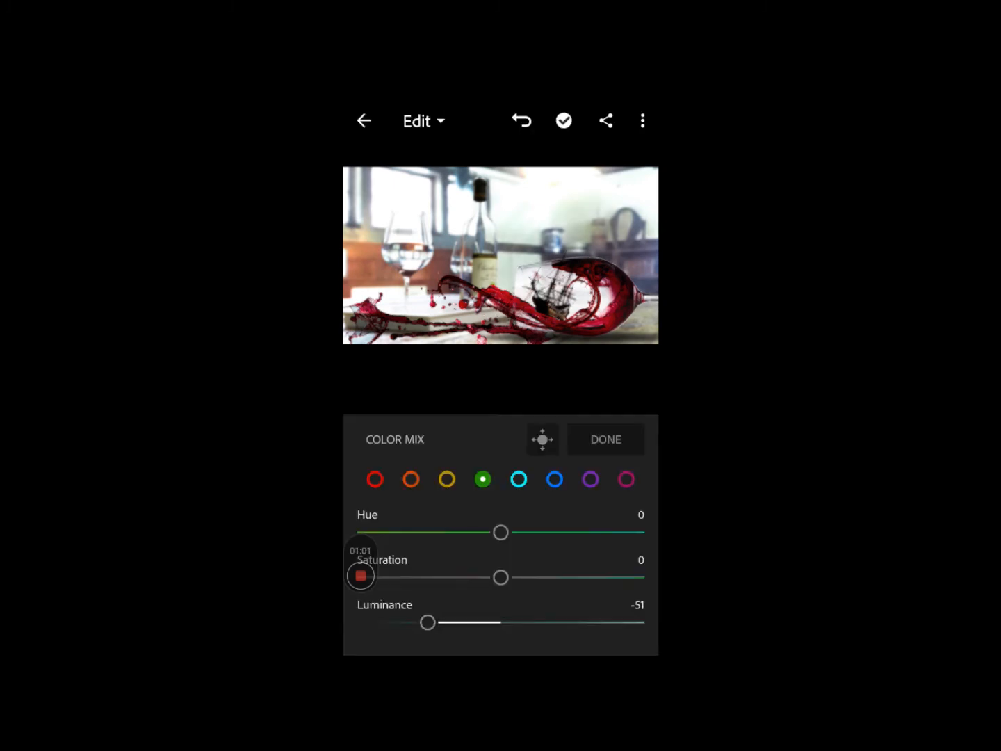
left_click_drag(500, 577, 557, 577)
left_click_drag(487, 532, 423, 532)
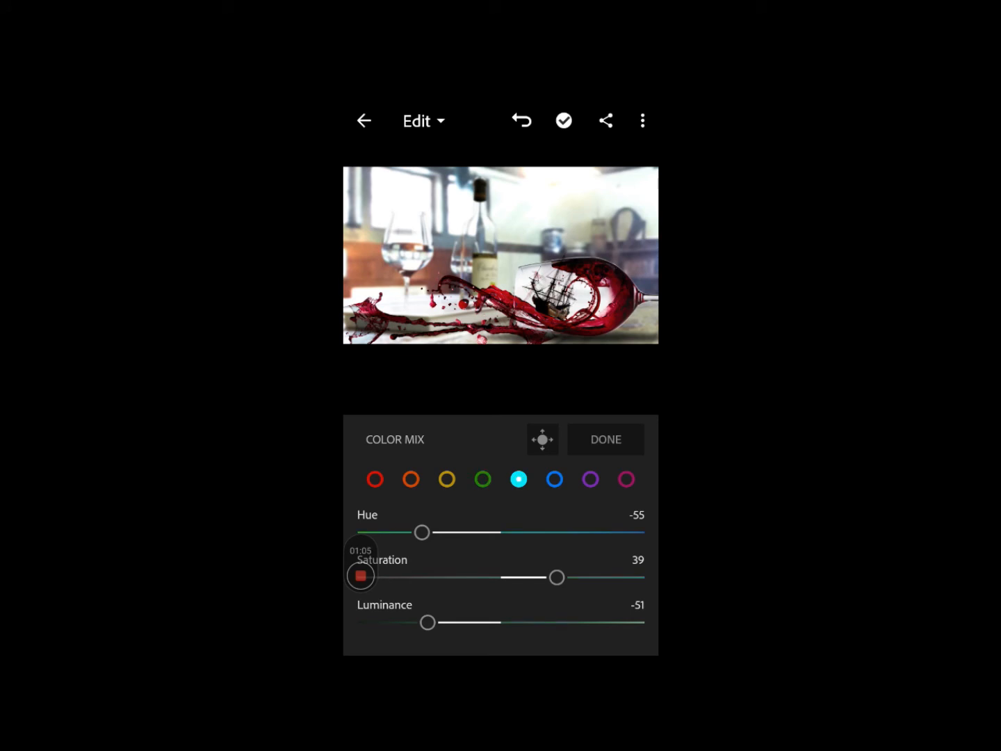
Set the aqua range in the Color Mix to Hue 43, Saturation -45 and Luminance -59
left_click_drag(501, 532, 561, 532)
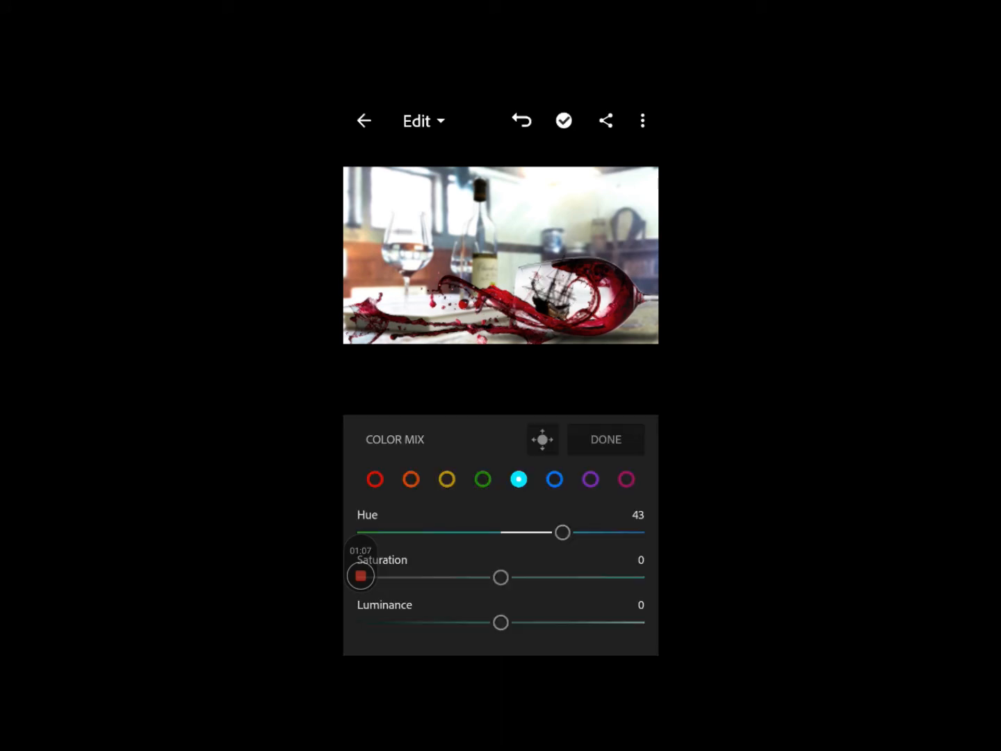
left_click_drag(501, 578, 435, 577)
left_click_drag(500, 623, 417, 623)
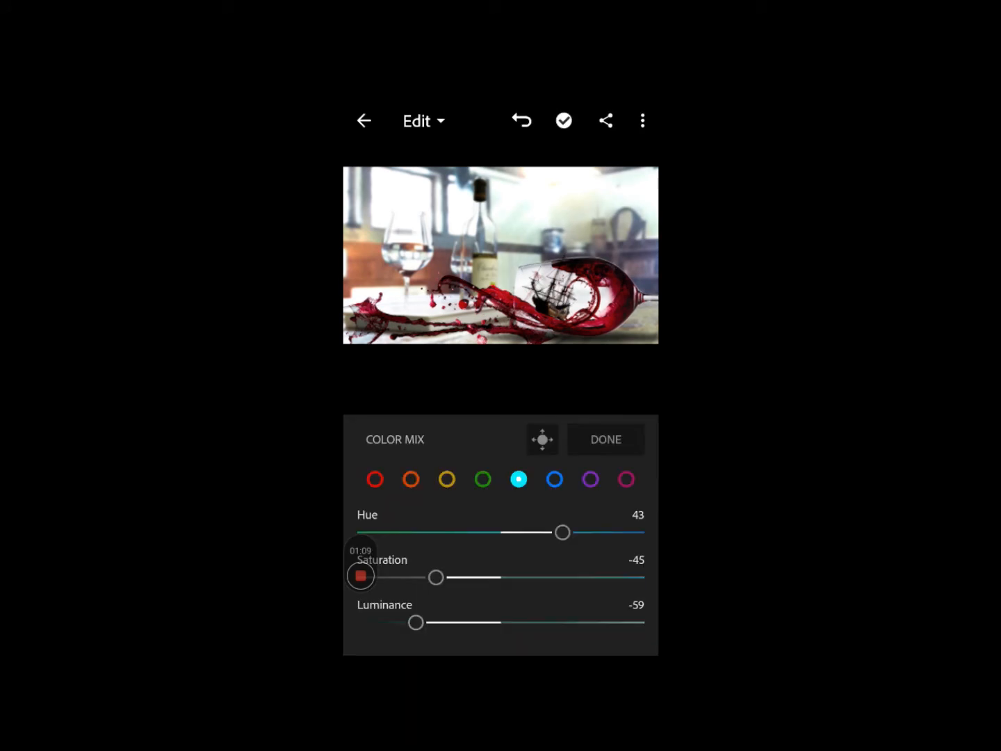
Set the blue range in the Color Mix to Saturation 34 and Luminance -31, and raise its Hue
left_click(554, 479)
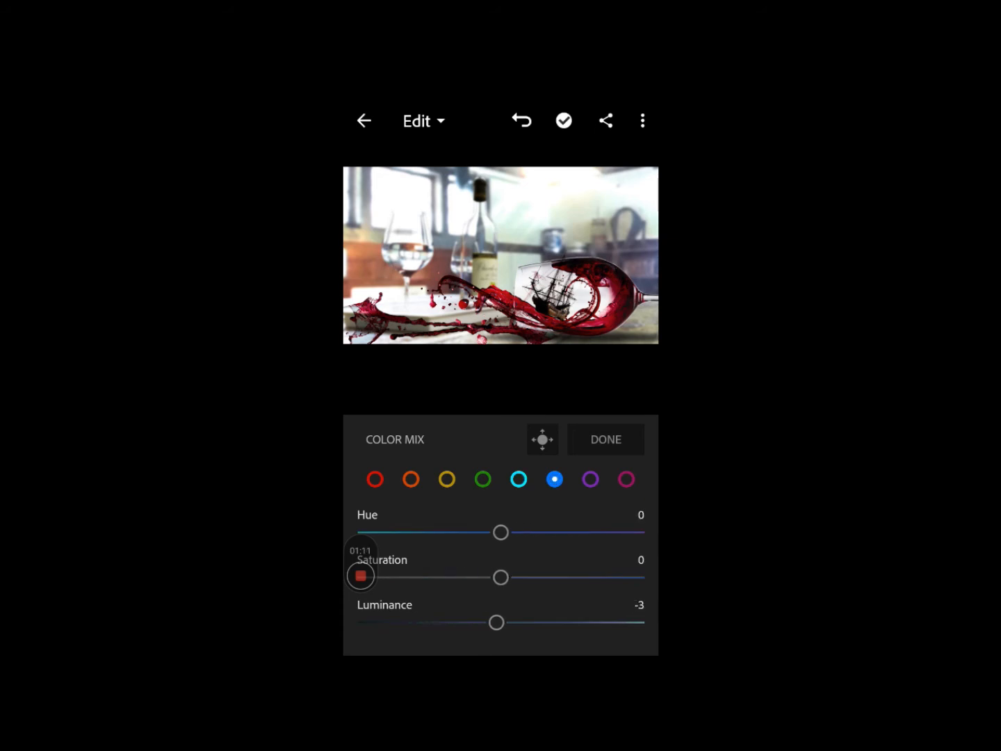
left_click_drag(496, 622, 456, 623)
left_click_drag(501, 577, 550, 578)
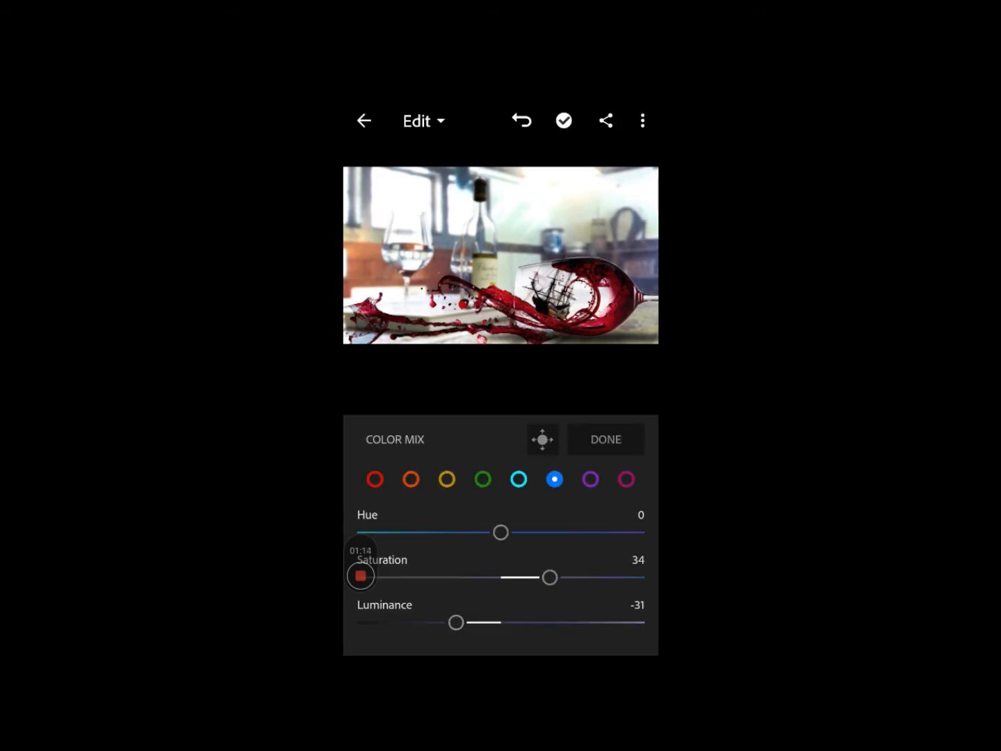
left_click_drag(502, 532, 539, 533)
Set the purple range's Luminance to -42 in the Color Mix and raise its Saturation
left_click(591, 479)
left_click_drag(501, 622, 440, 622)
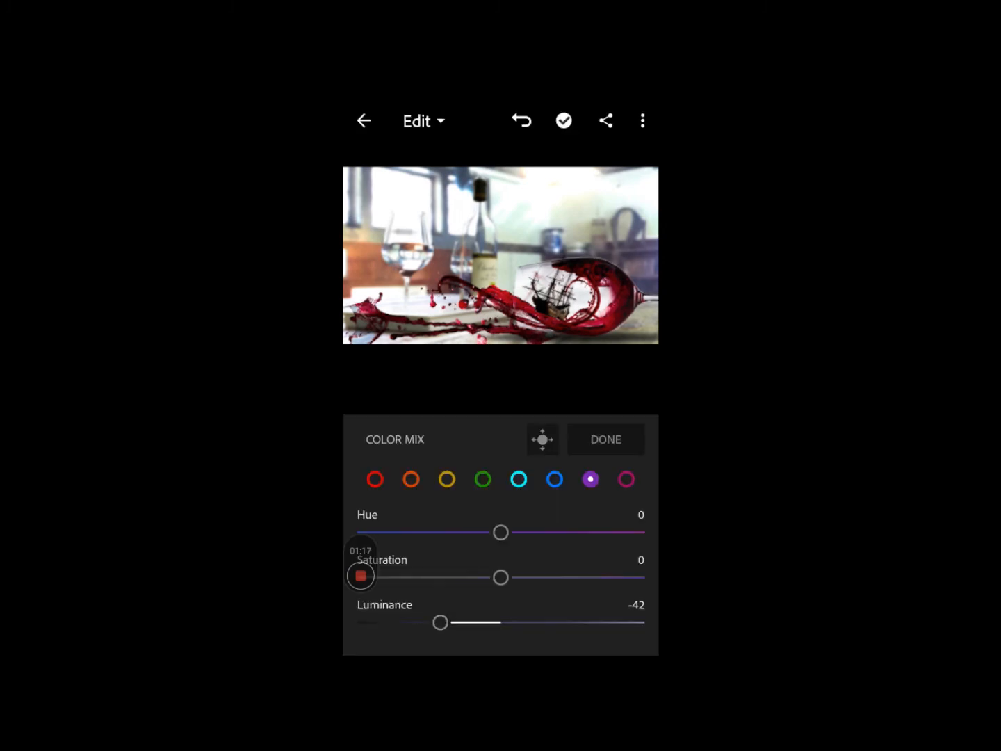
left_click_drag(508, 578, 555, 577)
Set the magenta range to Saturation 63 and Luminance -58, lower its Hue, and finish the Color Mix
left_click_drag(501, 623, 416, 622)
left_click_drag(501, 578, 591, 577)
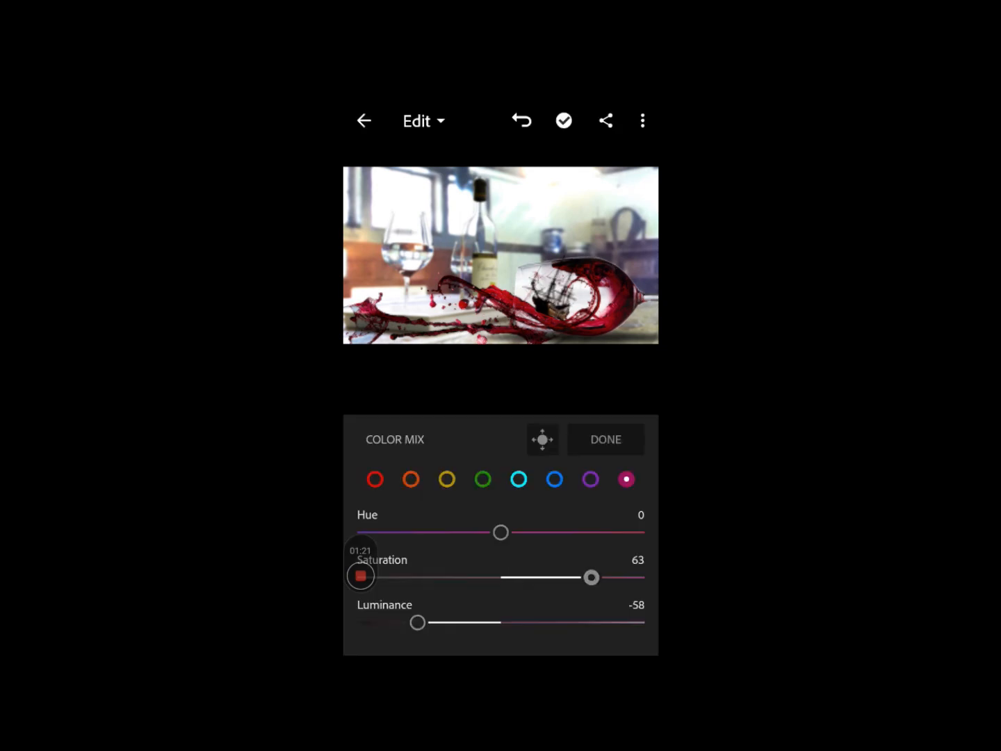
left_click_drag(501, 532, 456, 532)
left_click(606, 439)
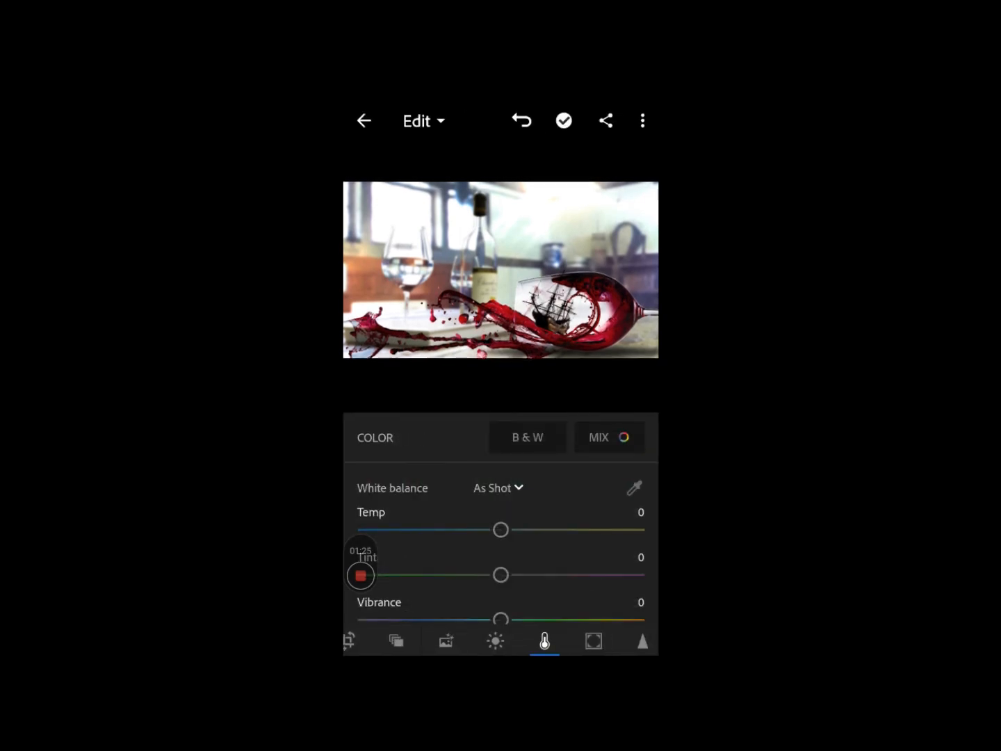
In the photo's effects, set Clarity to 57 and Vignette to -14
left_click(512, 640)
left_click_drag(501, 541, 583, 541)
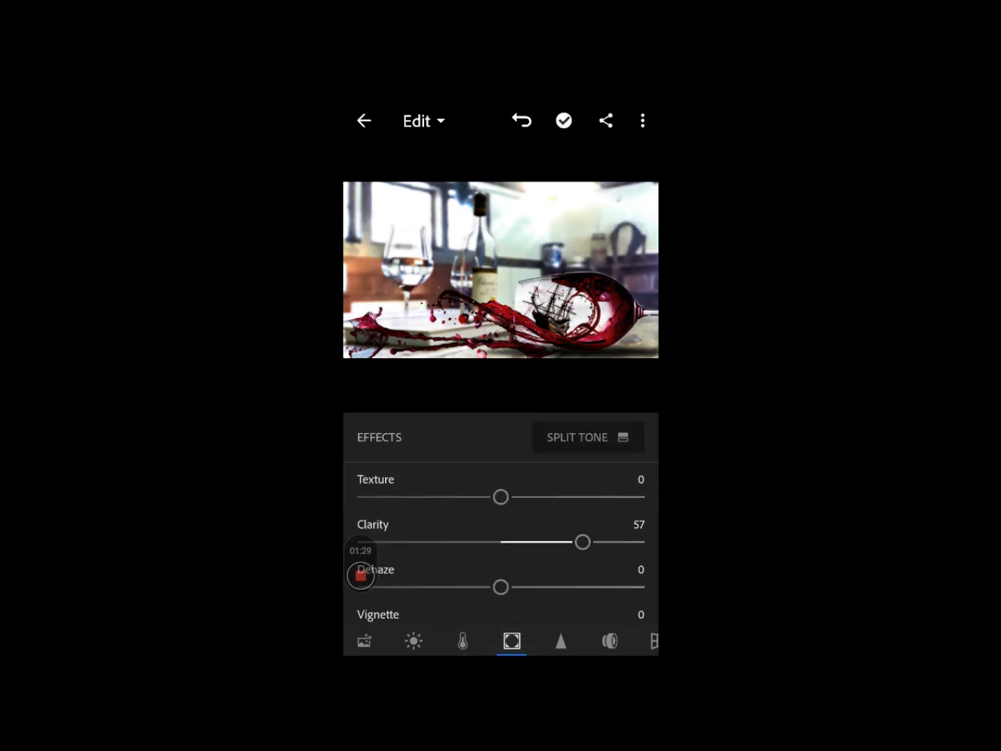
scroll(501, 519, "down", 1)
left_click_drag(583, 531, 480, 502)
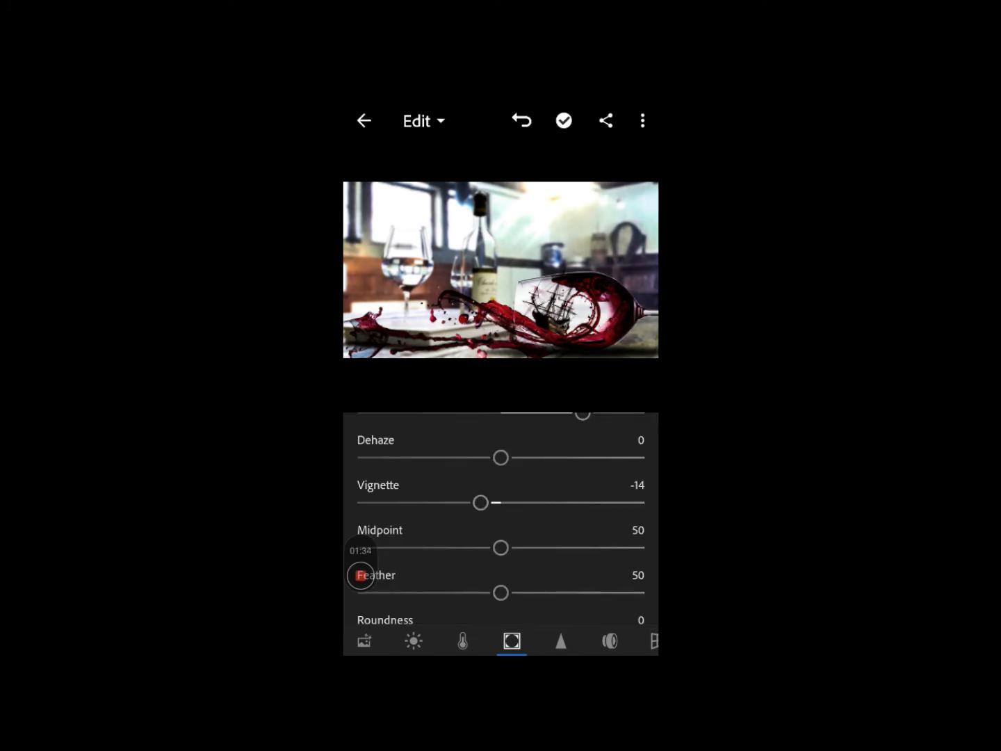
Set the vignette's Highlights to 28 and the Grain Amount to 39
scroll(502, 518, "down", 2)
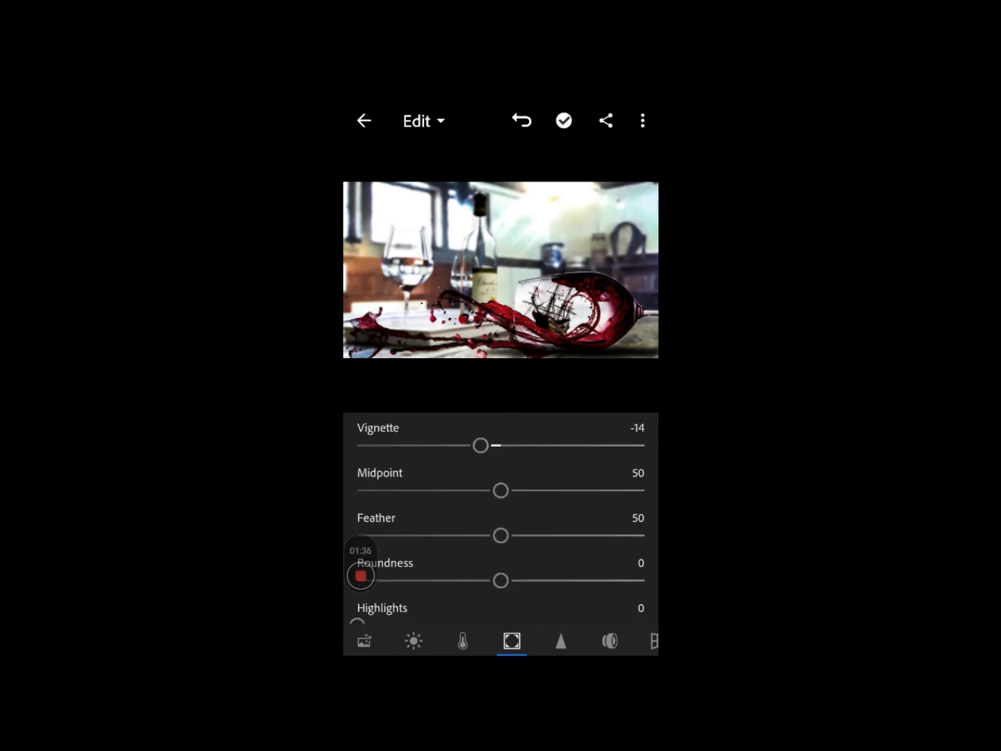
scroll(500, 519, "down", 4)
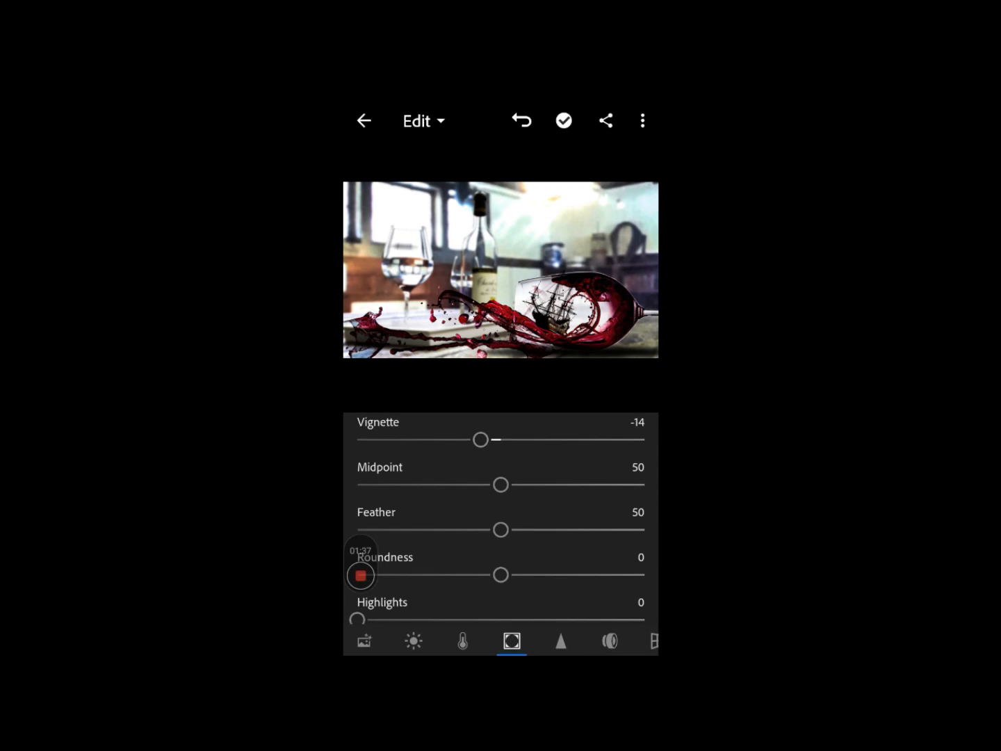
left_click_drag(357, 502, 436, 502)
scroll(501, 518, "down", 2)
left_click_drag(357, 492, 470, 494)
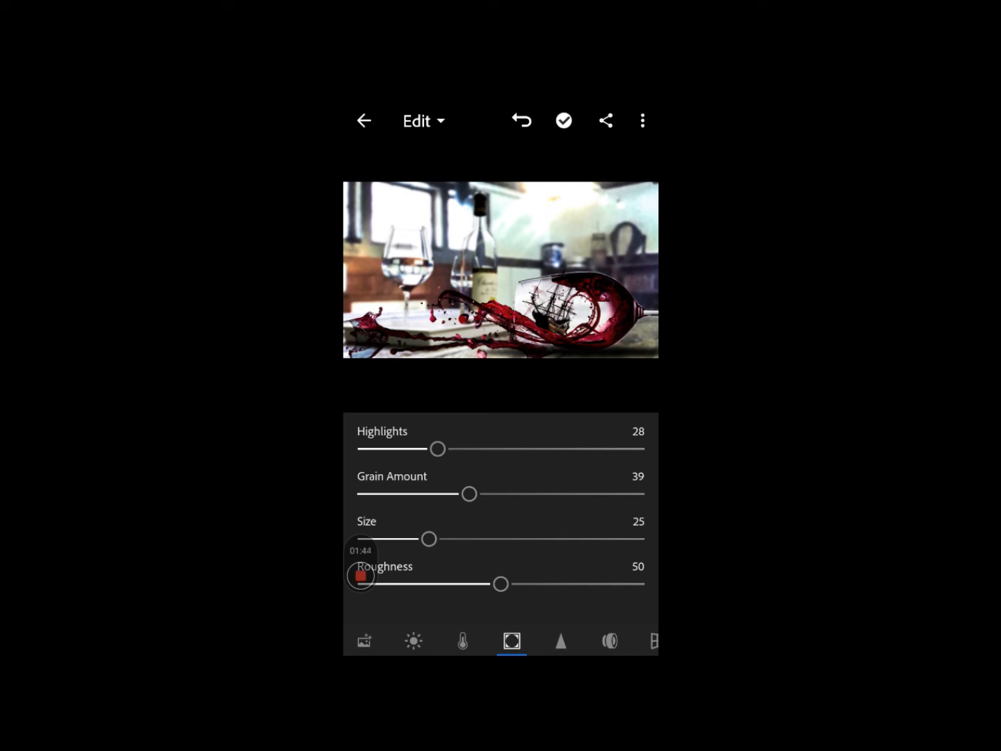
Sharpen the photo by raising the sharpening amount, Radius and Masking, with the sharpening Detail at 36
left_click(561, 640)
left_click_drag(356, 496, 532, 497)
scroll(501, 528, "down", 2)
left_click_drag(414, 484, 449, 487)
left_click_drag(429, 533, 460, 532)
scroll(501, 518, "down", 2)
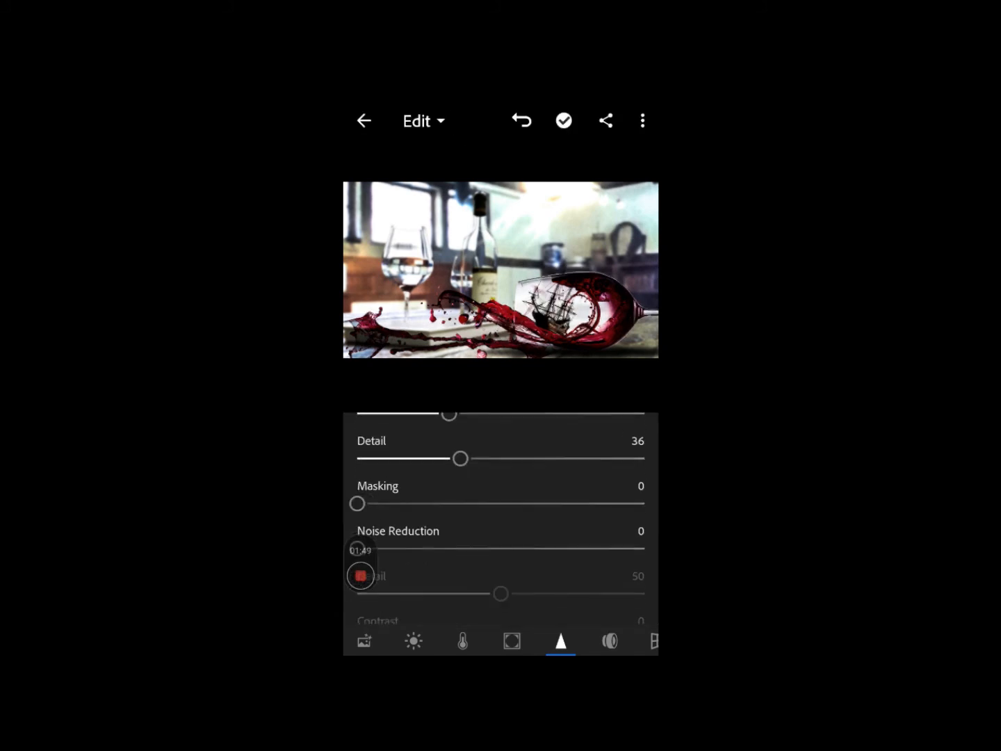
left_click_drag(357, 504, 431, 504)
Raise Noise Reduction, set its Contrast to 23 and Color Noise Reduction to 29, and close the detail settings
scroll(500, 529, "down", 2)
left_click_drag(357, 479, 437, 479)
scroll(501, 529, "down", 1)
scroll(501, 529, "down", 1)
left_click_drag(357, 448, 423, 449)
left_click_drag(357, 494, 440, 494)
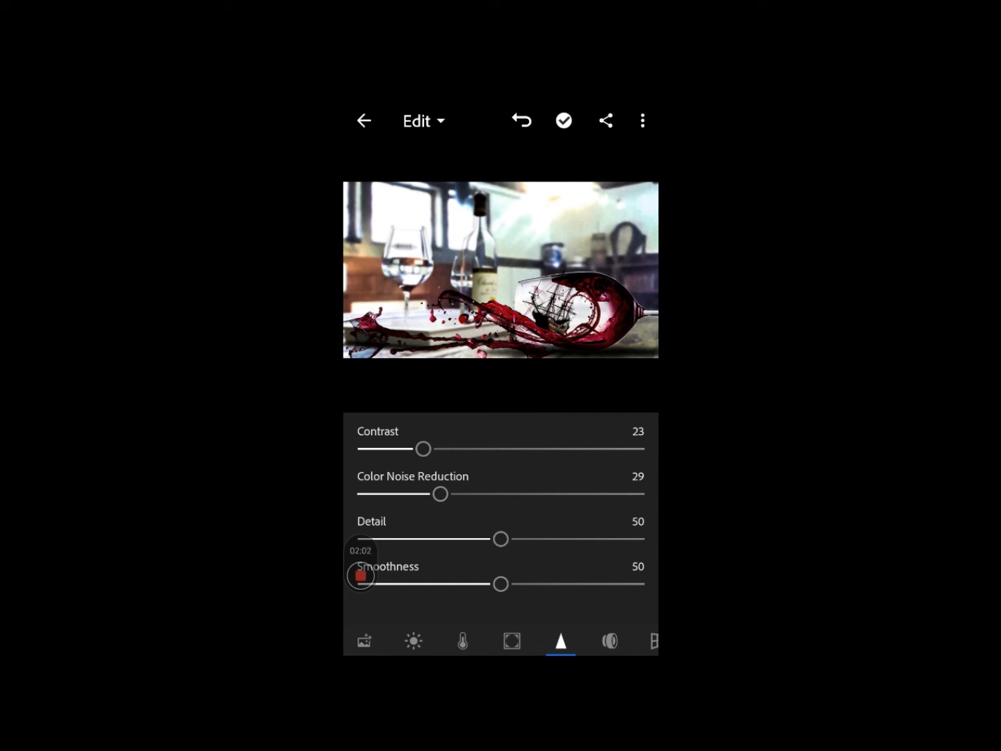
left_click(560, 641)
Try the Matte preset from the Color group on the photo, undo it and leave the presets
scroll(500, 633, "right", 2)
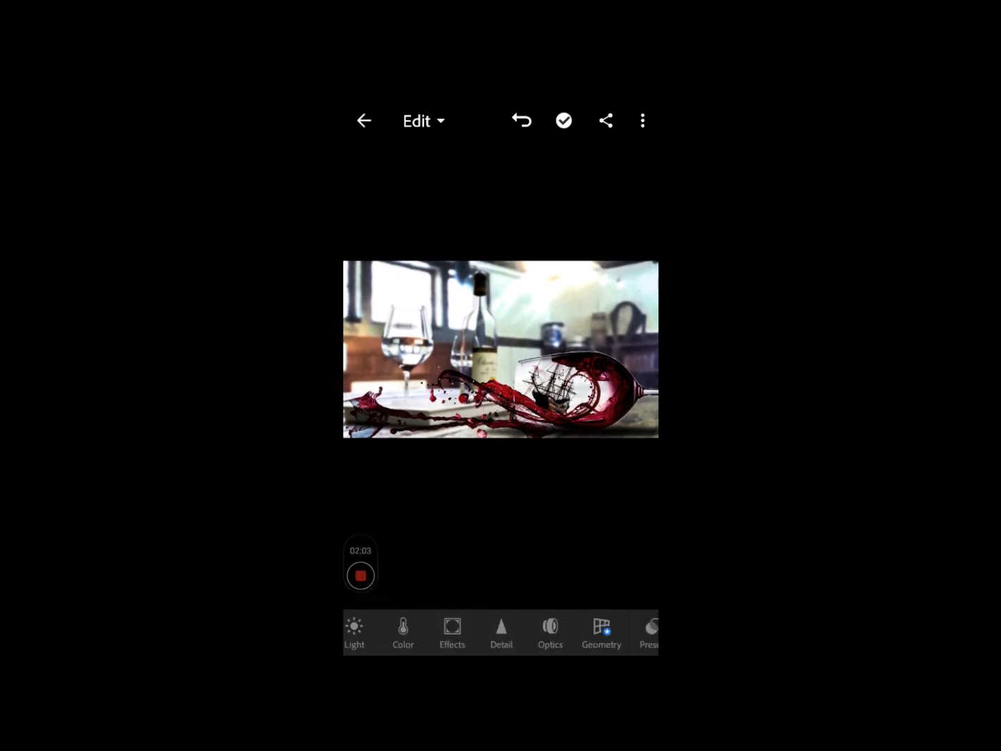
left_click(623, 633)
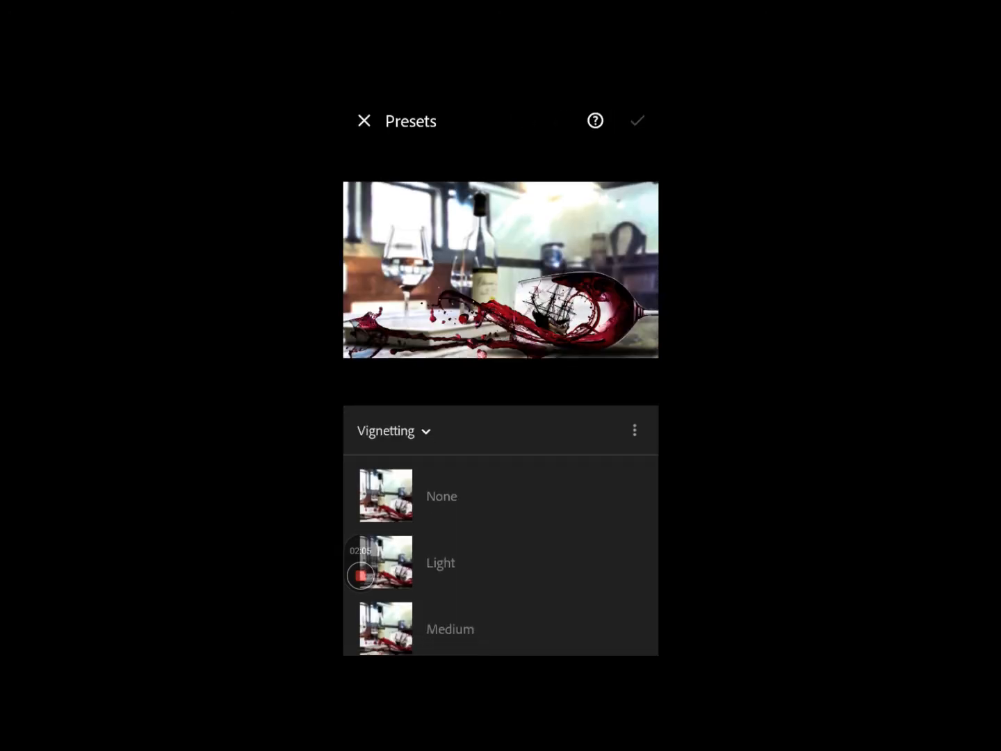
scroll(501, 556, "down", 1)
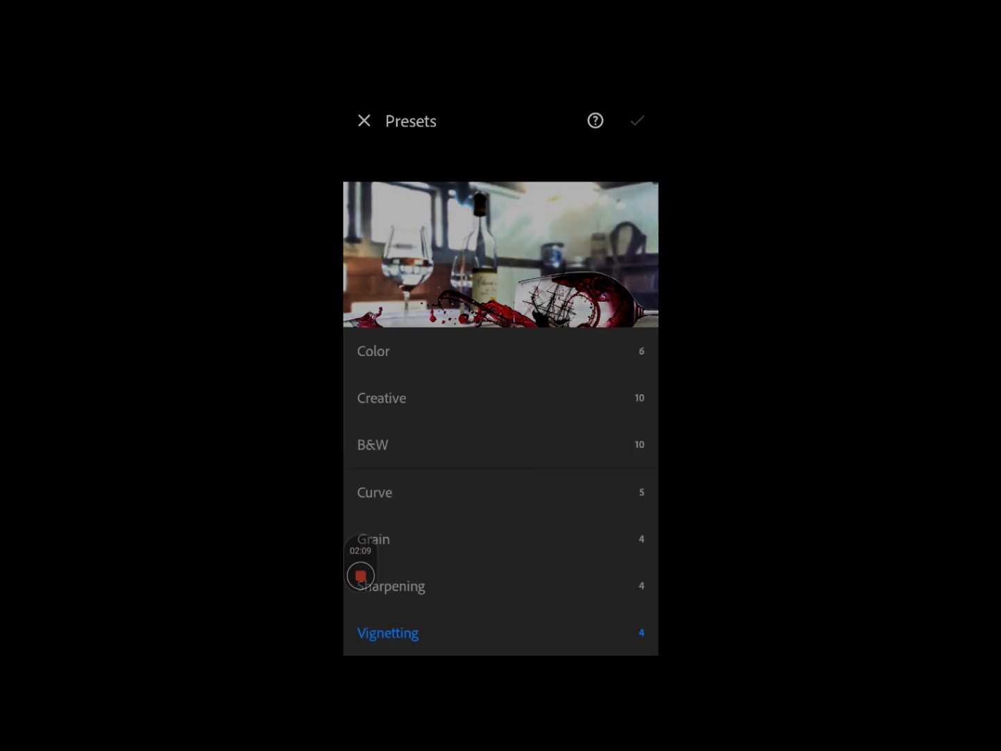
left_click(374, 352)
scroll(501, 555, "down", 3)
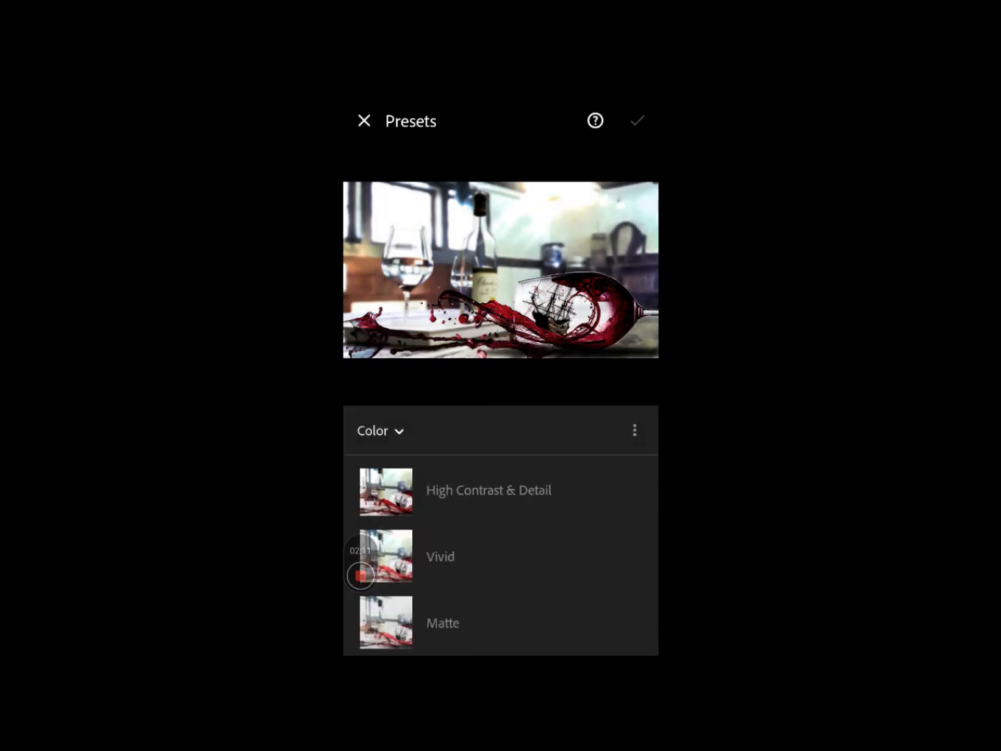
left_click(443, 623)
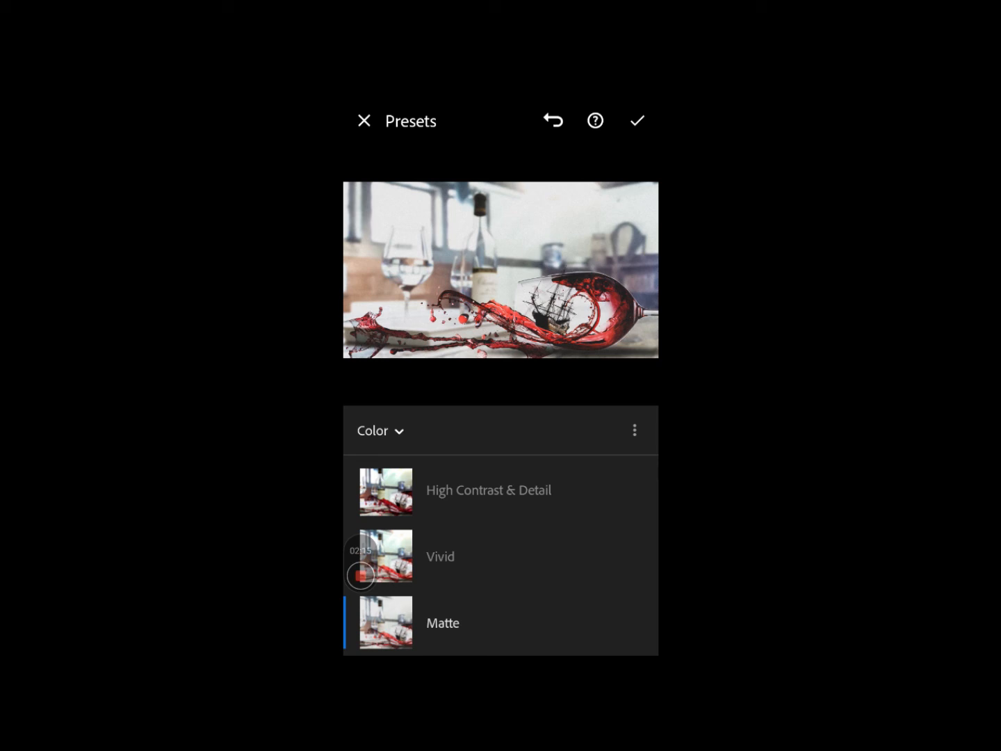
left_click(554, 121)
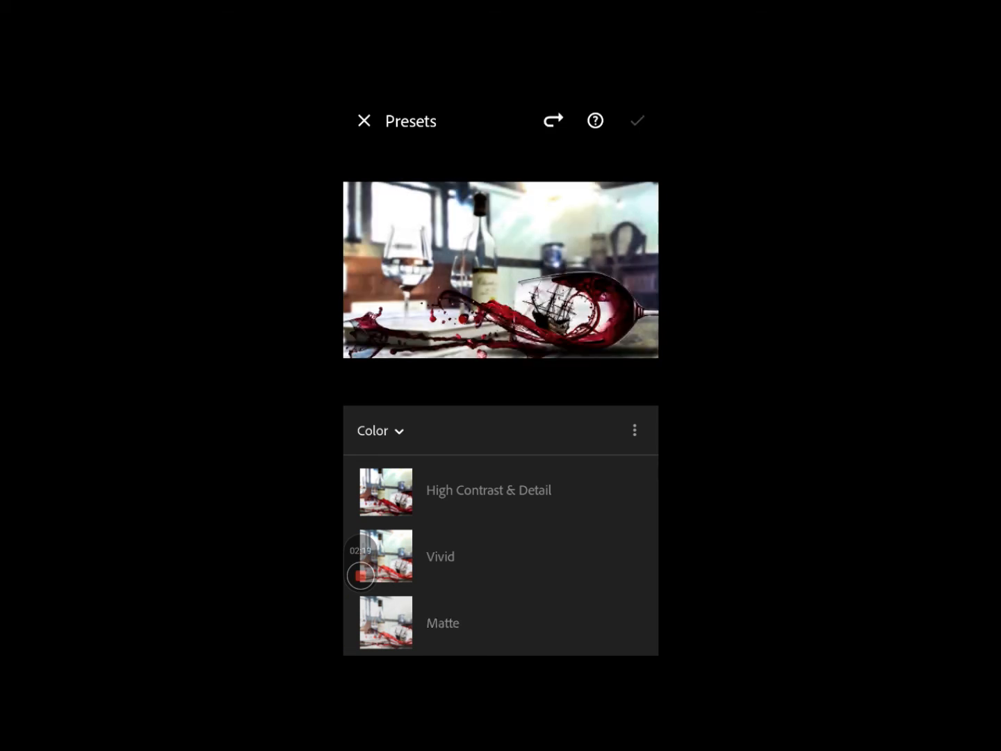
left_click(363, 121)
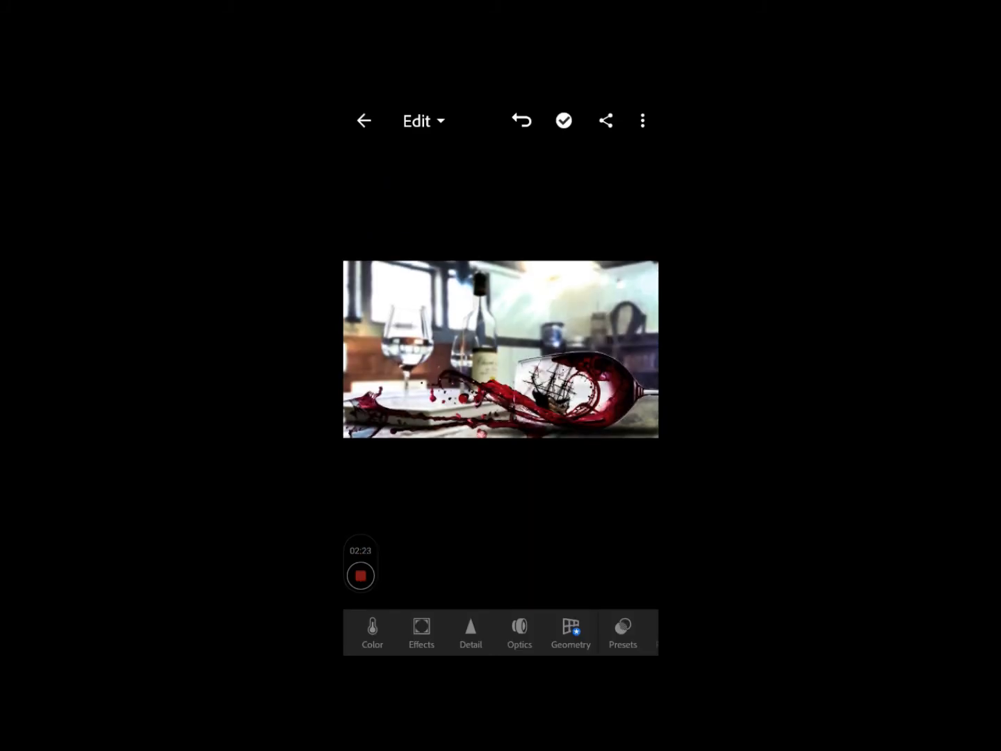
Export the photo as a JPG with the largest available dimensions and 100% quality
left_click(606, 121)
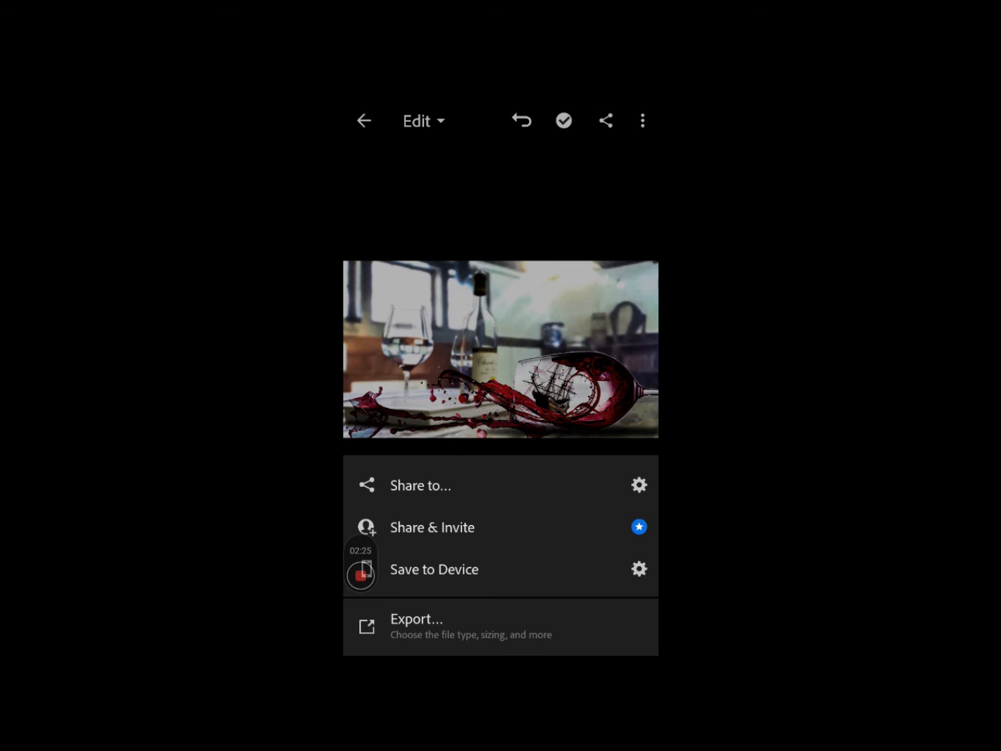
key("Escape")
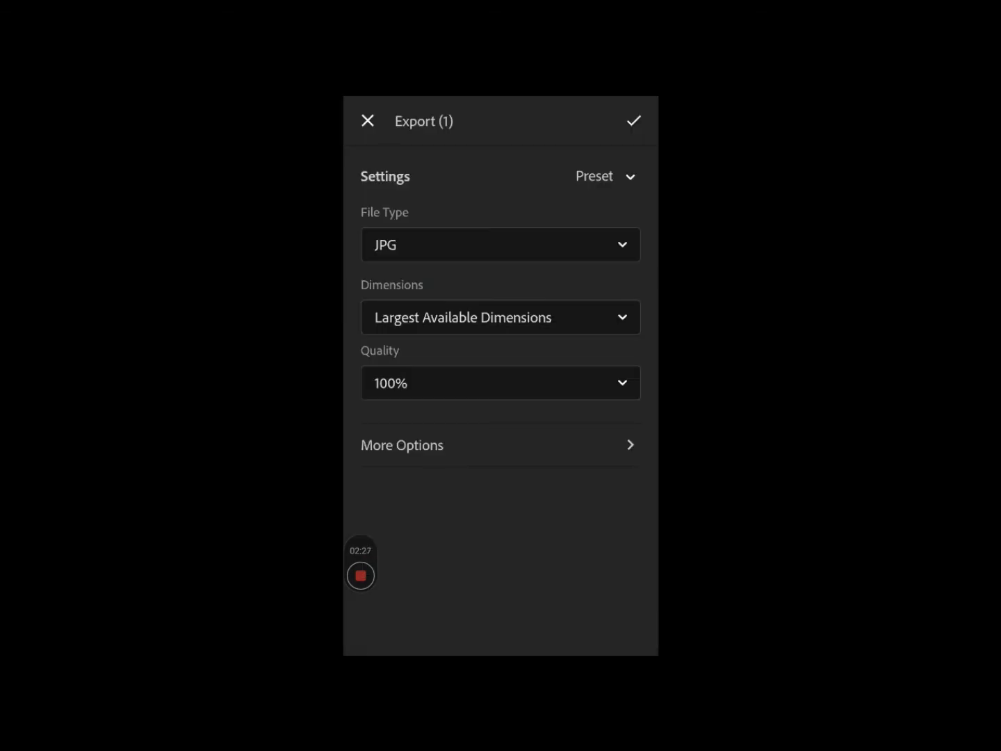
left_click(633, 121)
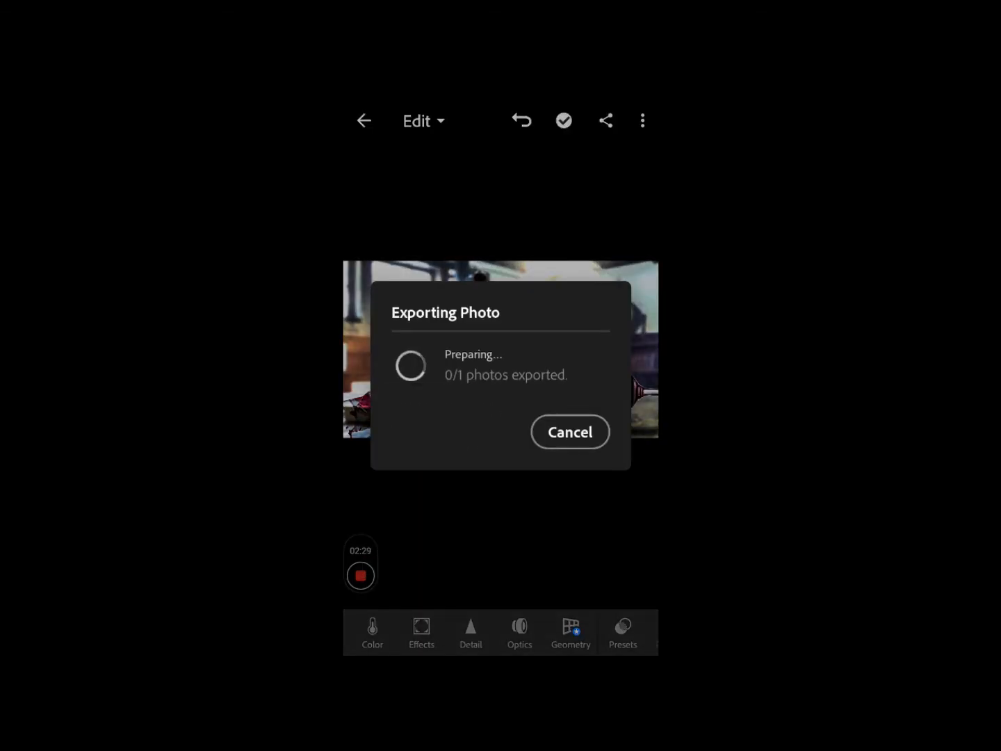